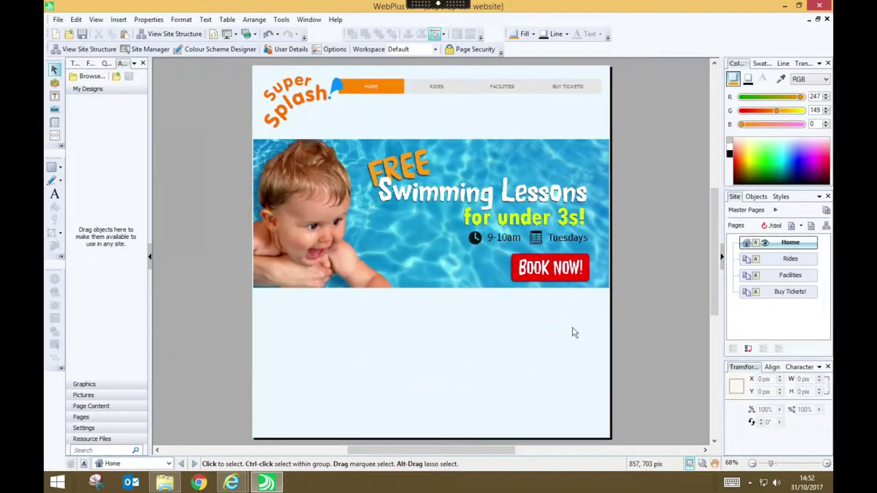
# Open the blank Buy Tickets! page for editing from the Site tab's Pages panel
pyautogui.doubleClick(801, 296)
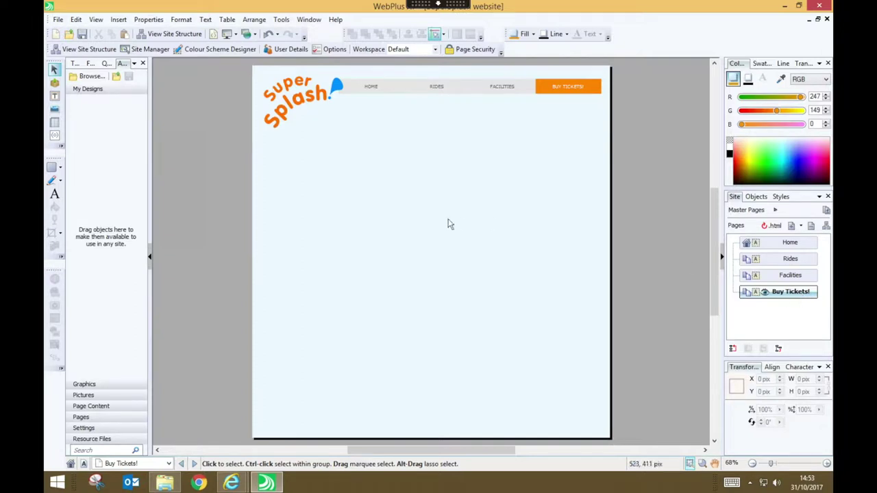
pyautogui.click(120, 20)
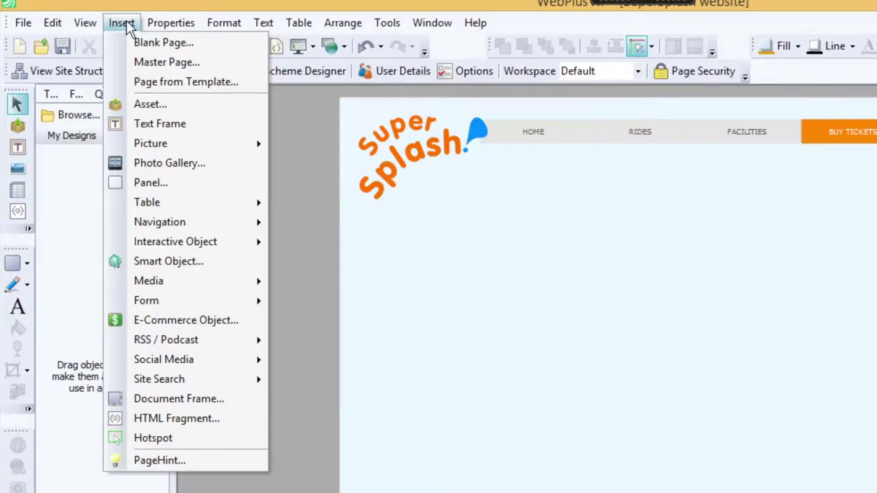
# Insert a PayPal e-commerce object with the receiving account e-mail and a Repeating Add to Shopping Cart Form
pyautogui.click(257, 325)
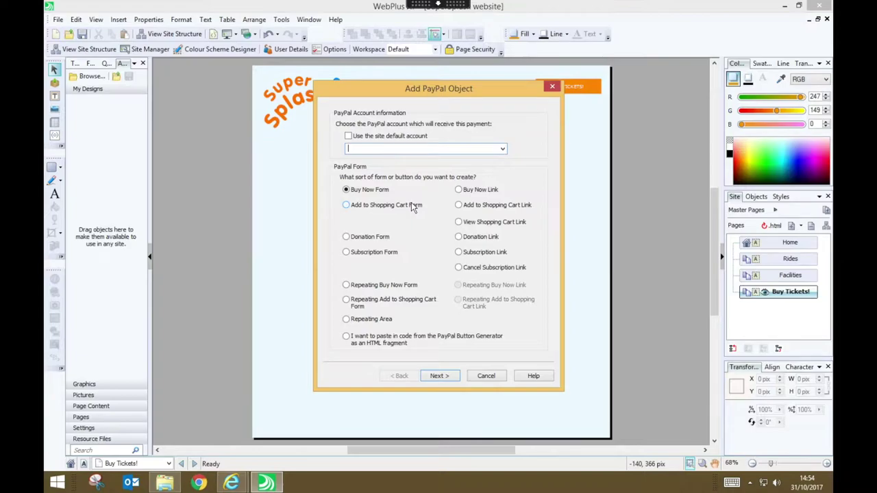
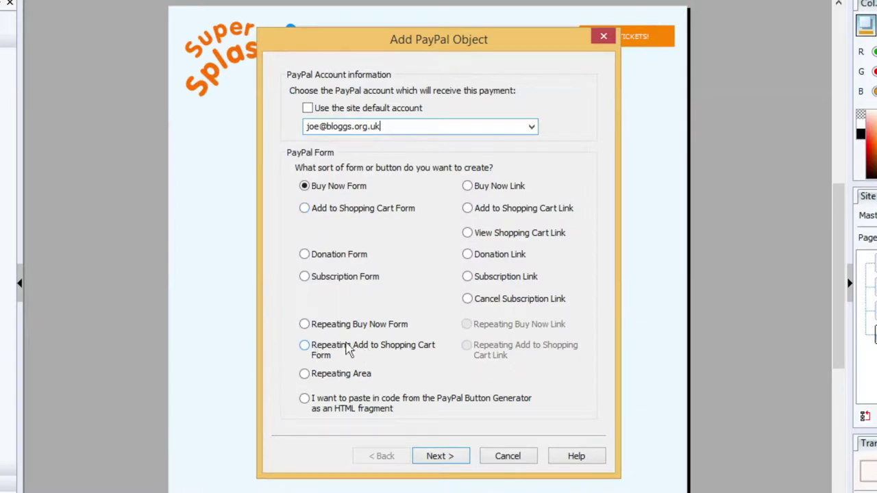
pyautogui.click(421, 355)
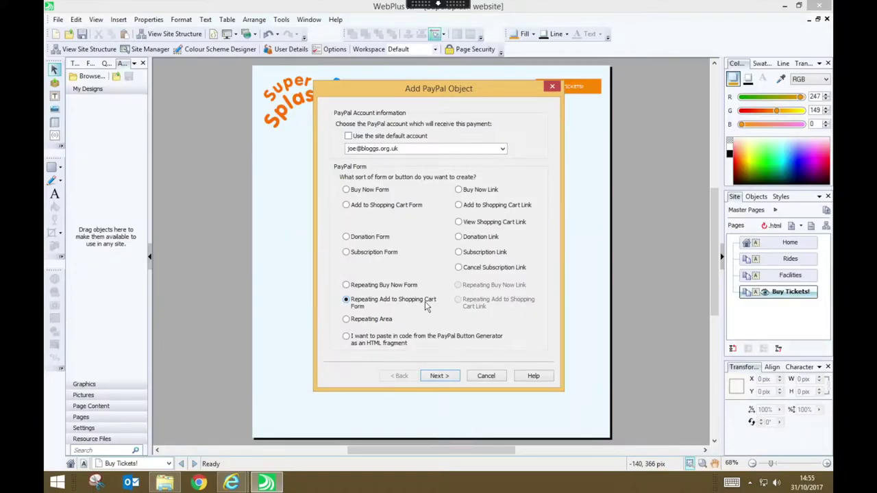
# Choose the light blue Add to Basket button image for the PayPal form
pyautogui.click(439, 456)
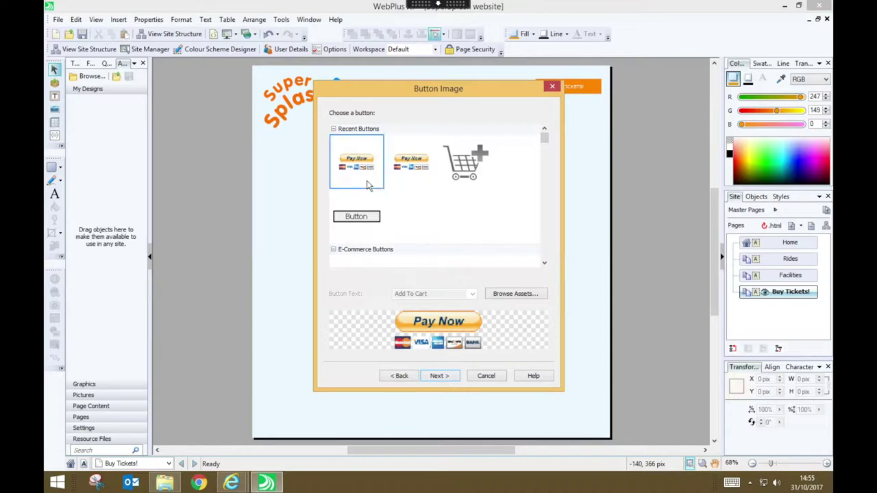
pyautogui.click(543, 263)
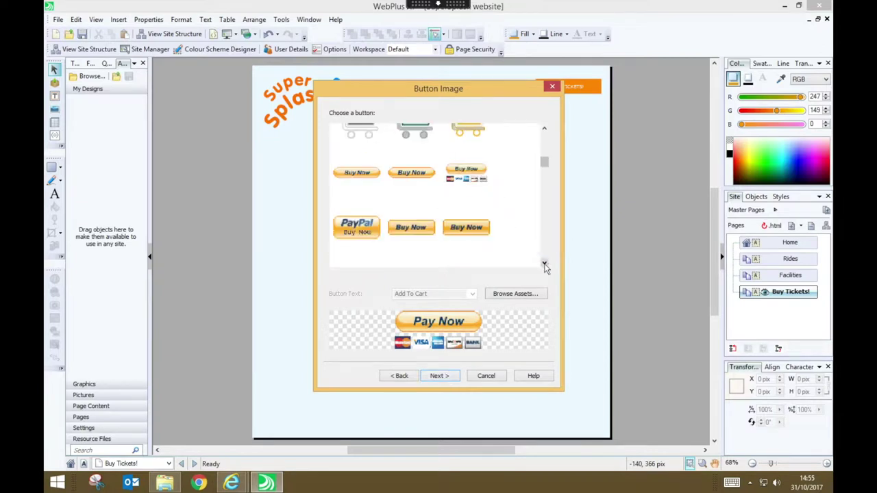
pyautogui.click(544, 264)
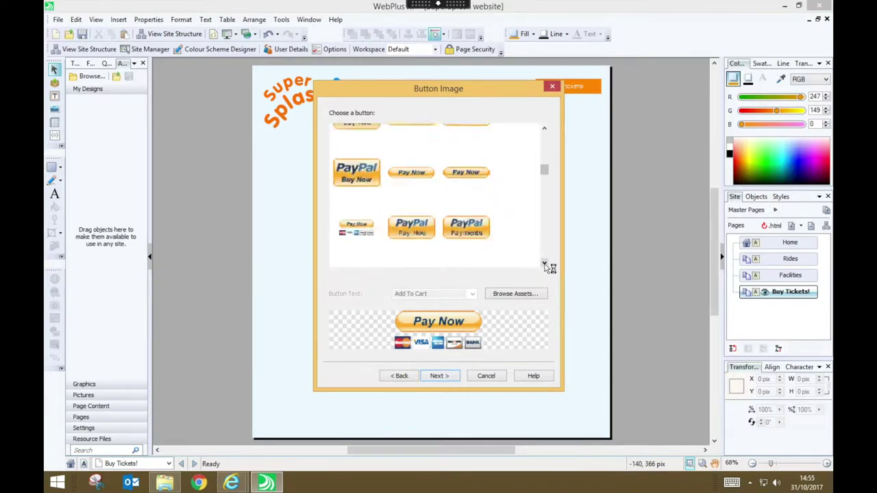
pyautogui.click(544, 264)
pyautogui.click(544, 264)
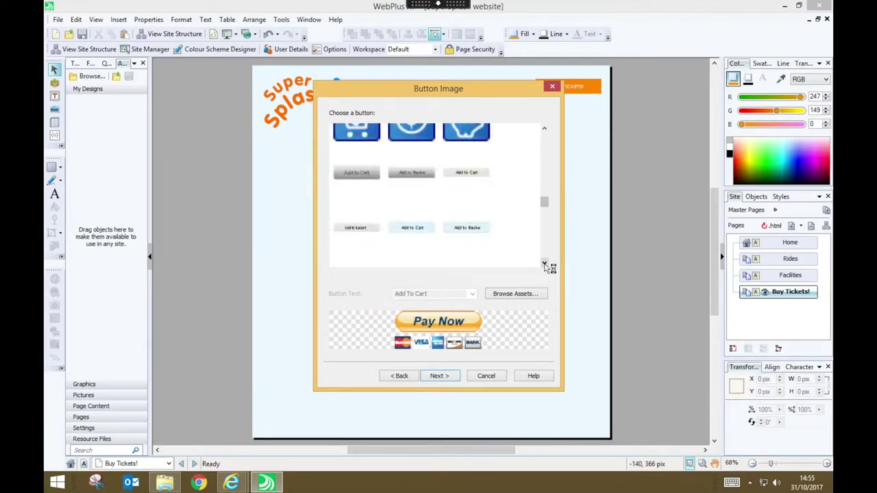
pyautogui.click(357, 237)
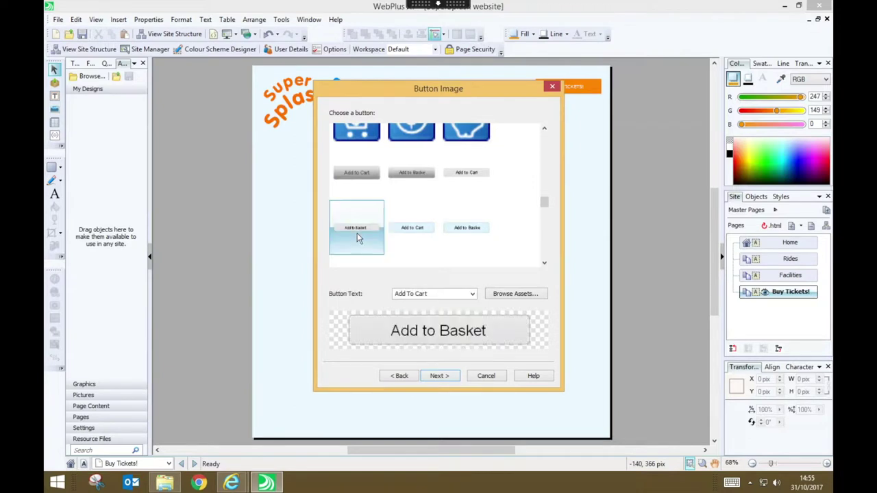
pyautogui.click(482, 234)
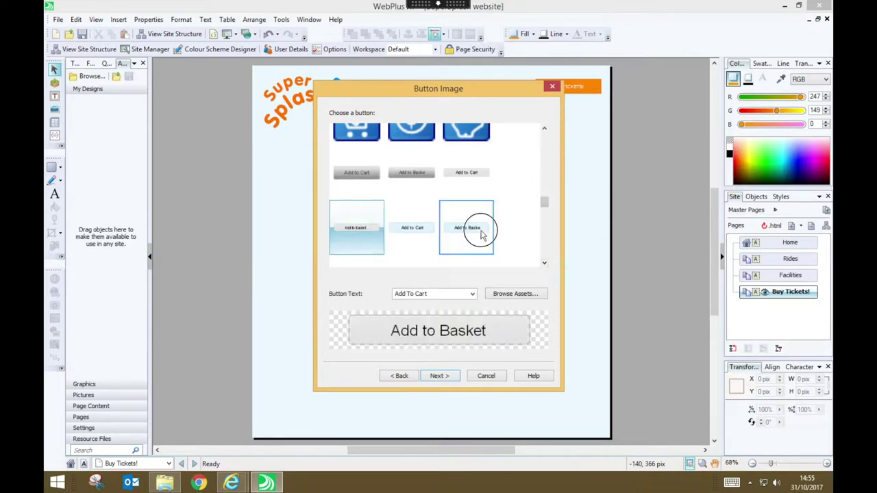
pyautogui.moveTo(544, 202); pyautogui.dragTo(548, 154)
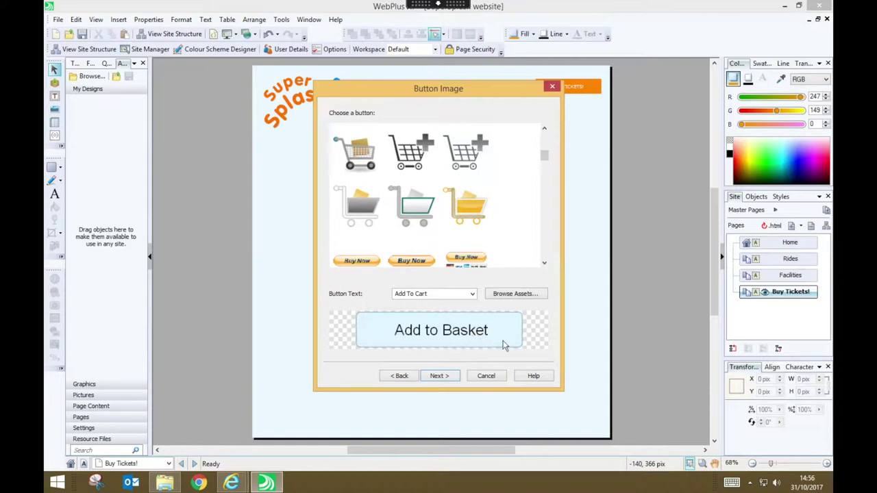
pyautogui.click(439, 376)
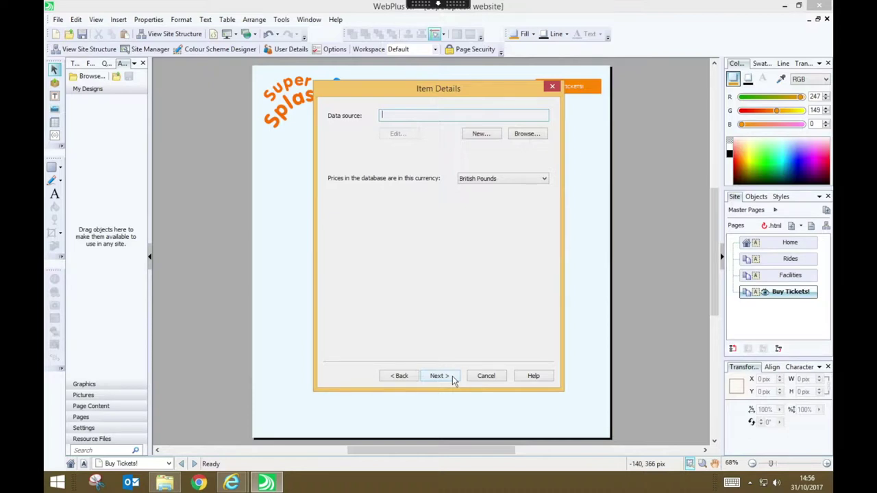
# Create a new Serif data source database named Tickets in the SuperSplash Project folder
pyautogui.click(481, 134)
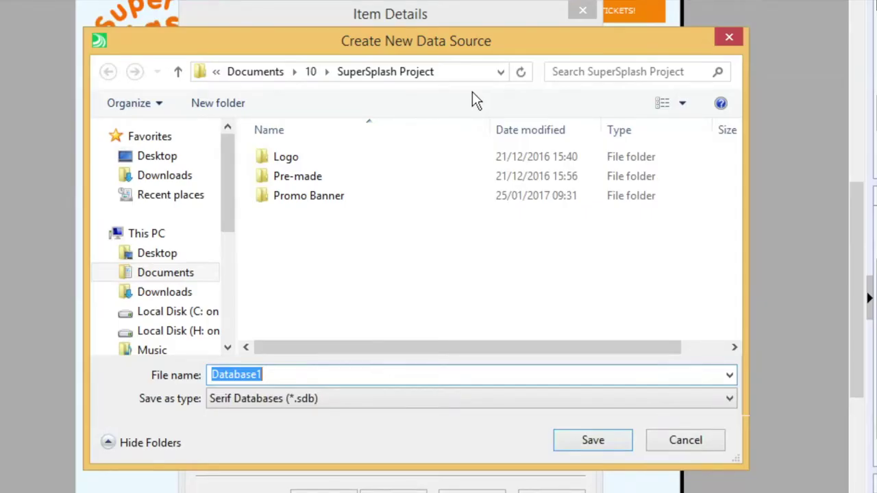
pyautogui.write('Tickets')
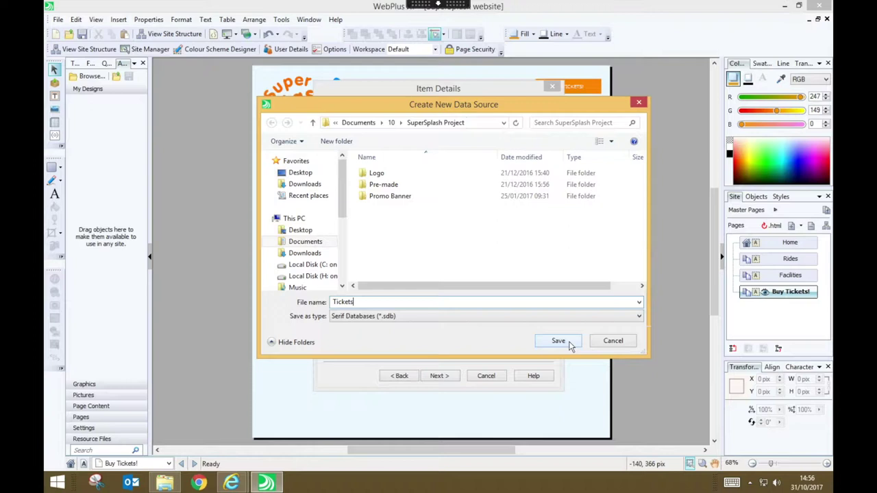
pyautogui.click(570, 345)
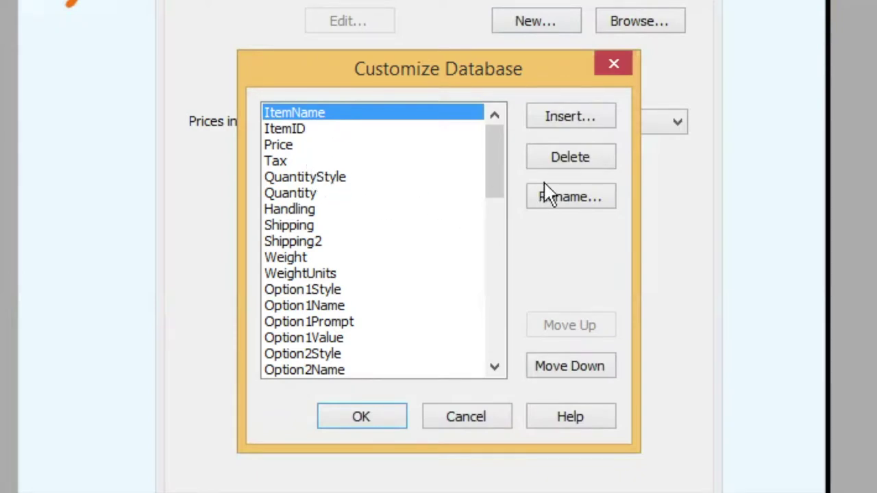
# Delete Tax, shipping, Option and ItemImage fields, keeping ItemName, ItemID, Price, Quantity, ShortDesc, LongDesc
pyautogui.click(503, 175)
pyautogui.moveTo(504, 175); pyautogui.dragTo(500, 363)
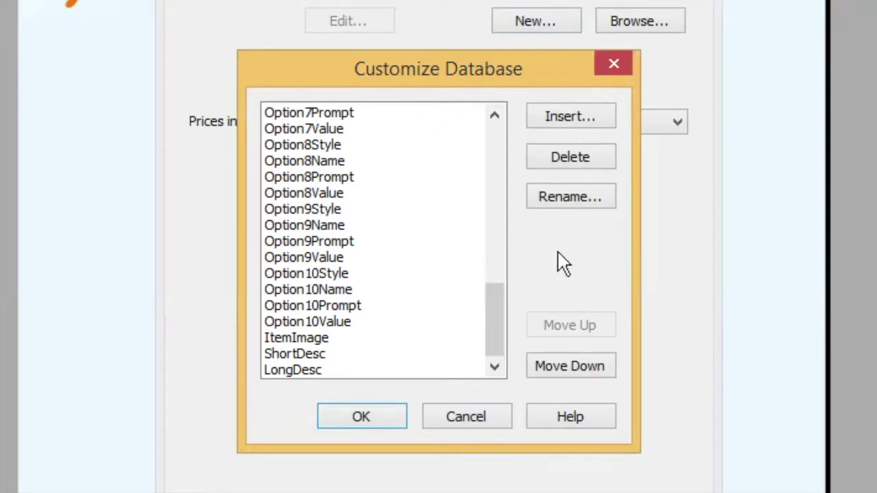
pyautogui.moveTo(499, 329); pyautogui.dragTo(505, 133)
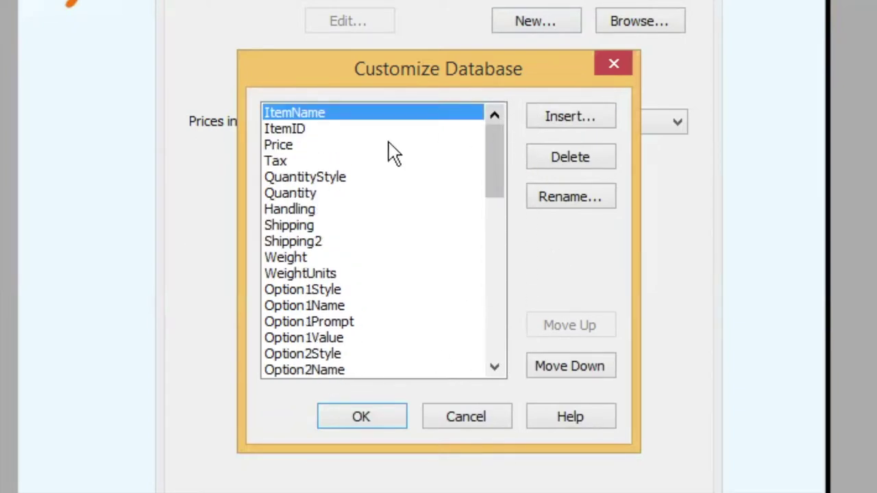
pyautogui.click(313, 162)
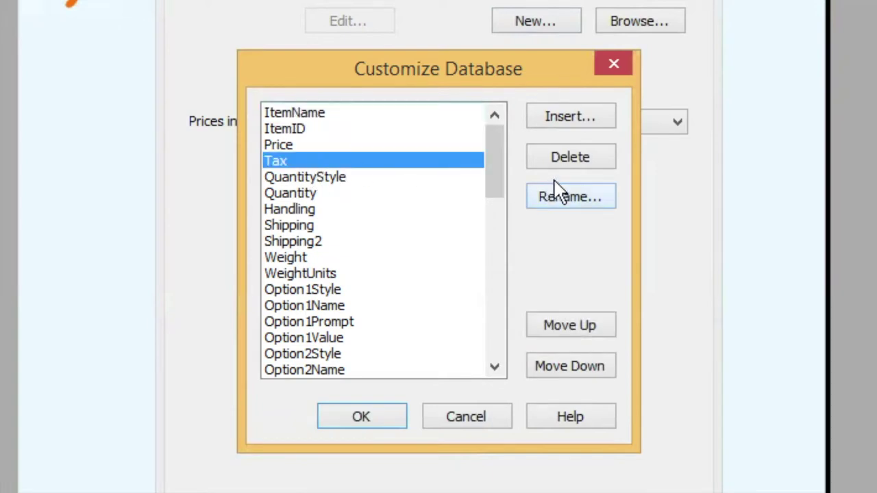
pyautogui.click(580, 164)
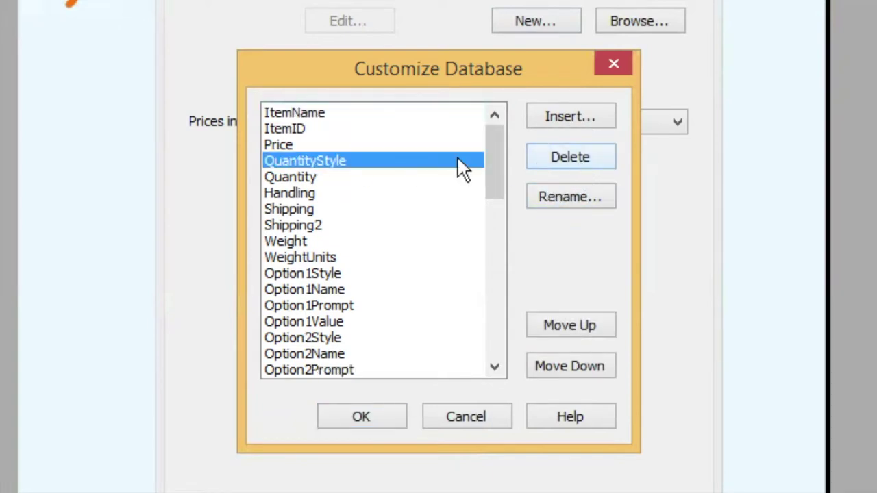
pyautogui.click(555, 168)
pyautogui.click(578, 171)
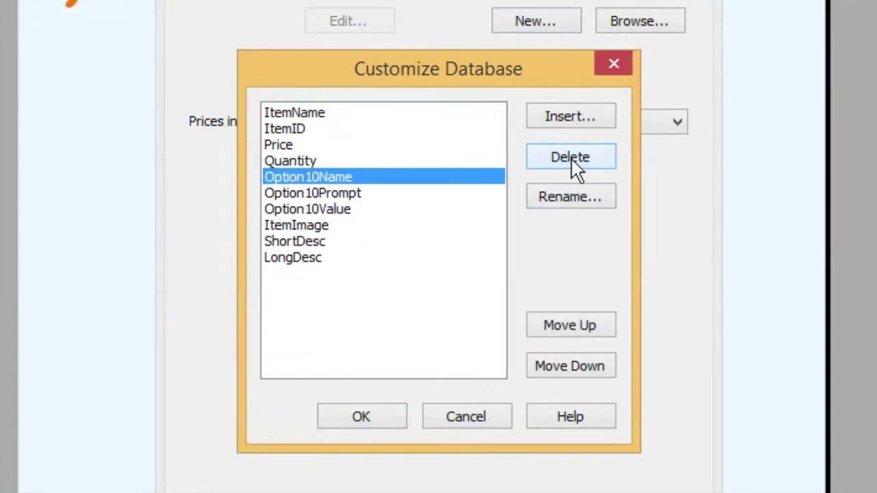
pyautogui.click(415, 306)
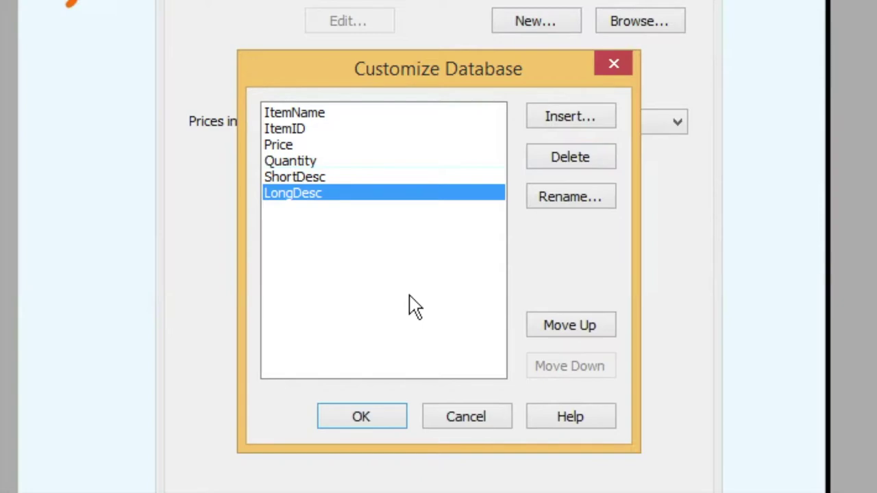
pyautogui.click(392, 426)
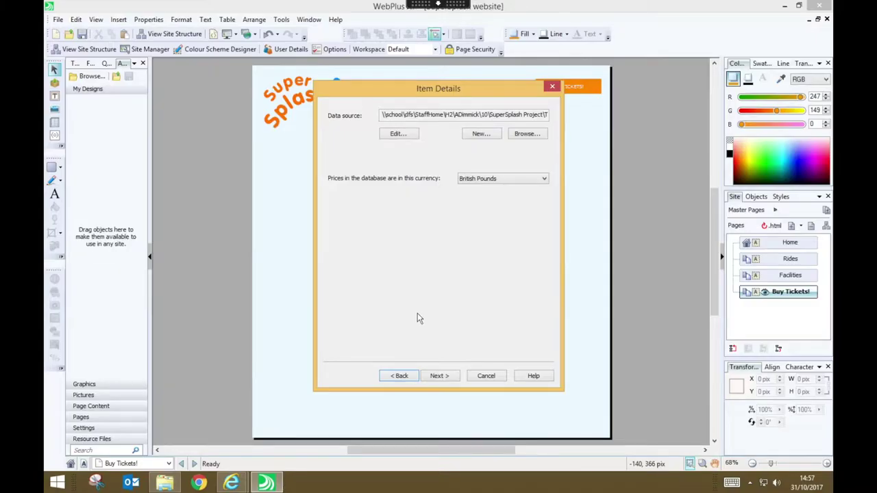
# Add a new database item named Child Ticket with Item ID 1 and price 5.00
pyautogui.click(398, 134)
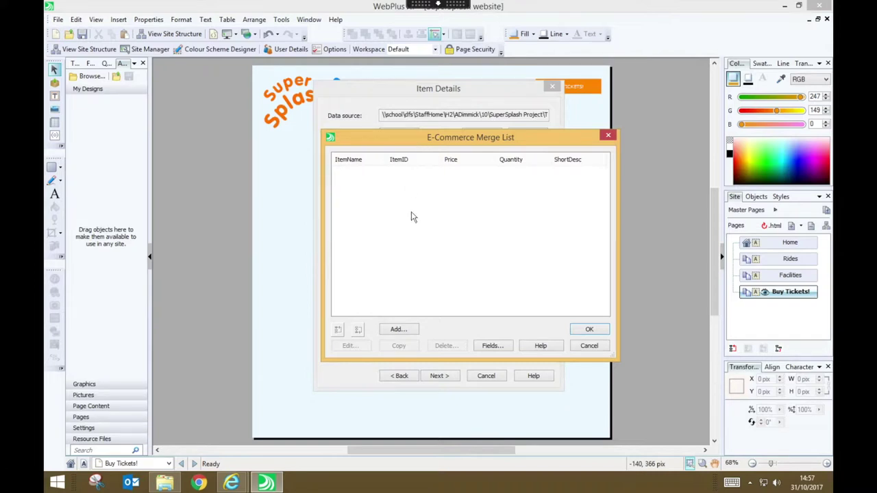
pyautogui.click(416, 331)
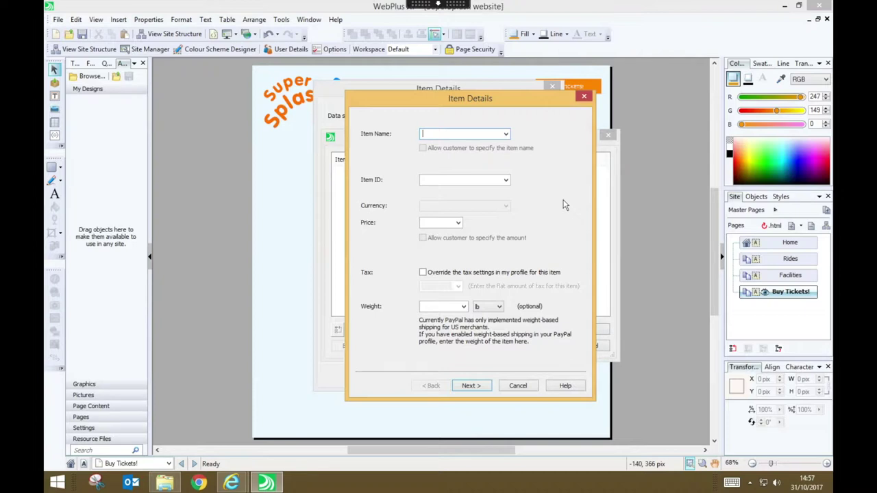
pyautogui.write('Child Ticket')
pyautogui.click(456, 181)
pyautogui.write('1')
pyautogui.click(440, 222)
pyautogui.write('5.00')
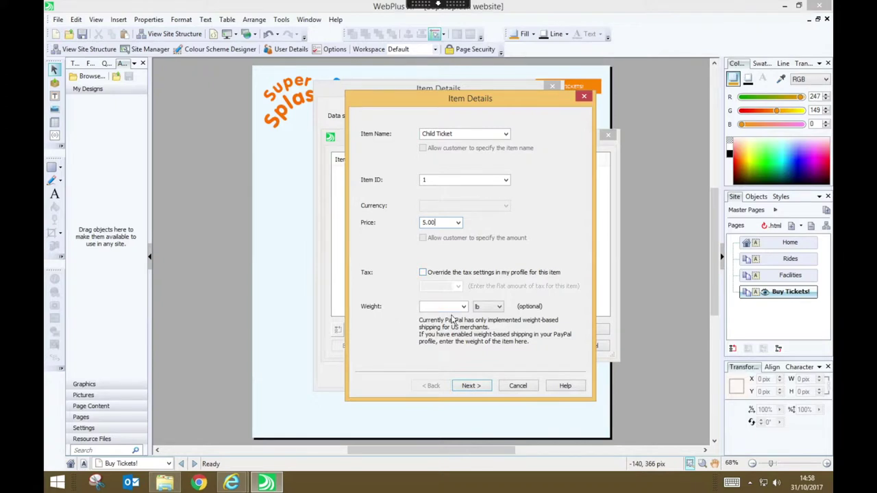
pyautogui.click(469, 386)
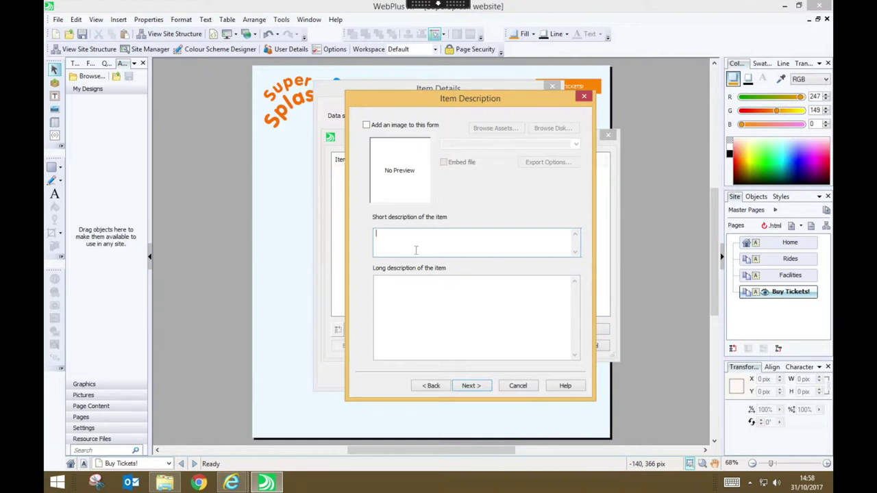
# Describe the Child Ticket as 'Child Day Ticket' with a pasted long description and finish it
pyautogui.write('Child Day Ticket')
pyautogui.click(430, 333)
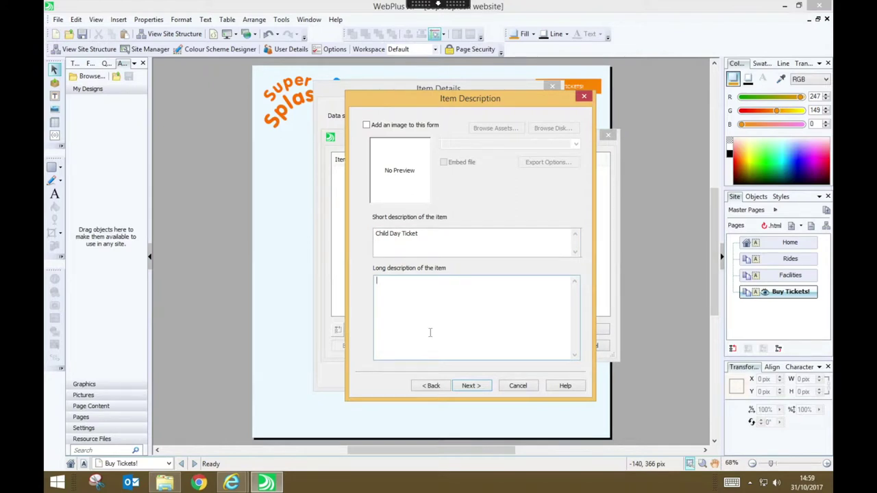
pyautogui.write('Admits one child (up to 16 years of age) for one day between 09:00 and 18:00.')
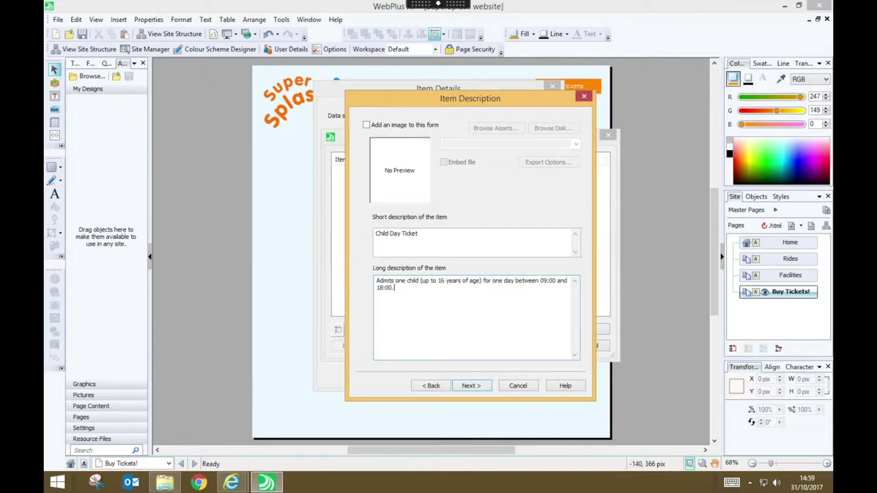
pyautogui.click(470, 385)
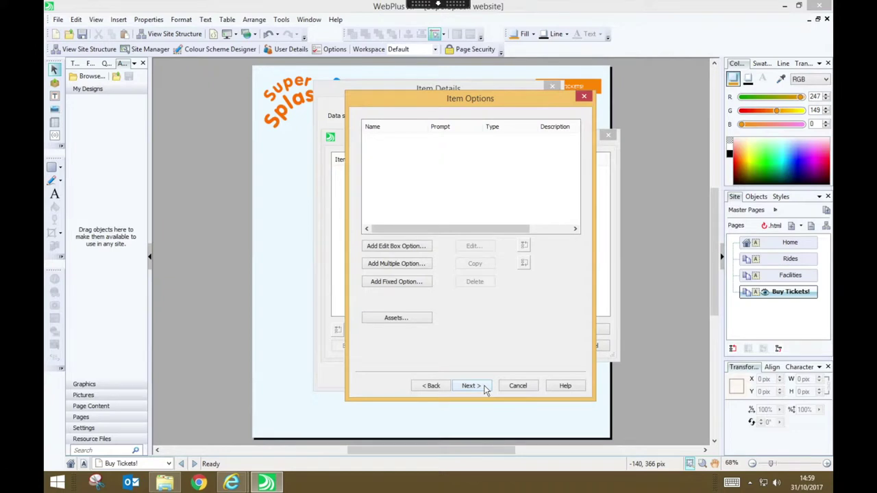
pyautogui.click(483, 388)
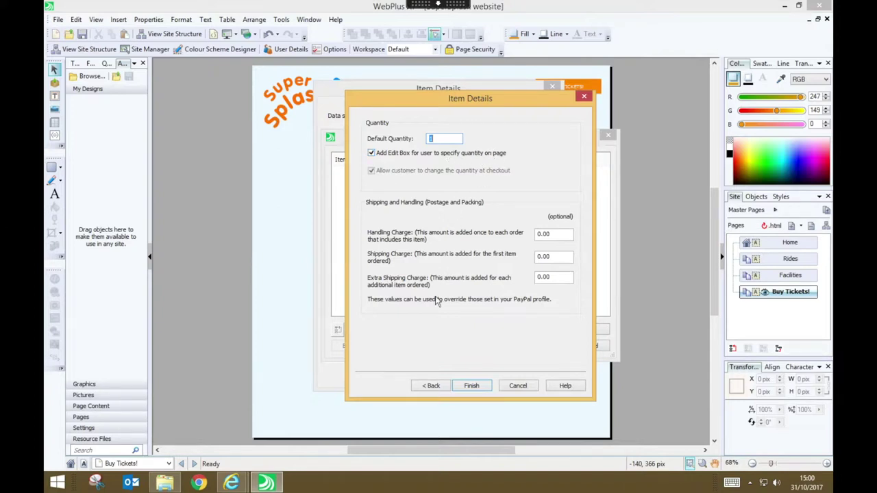
pyautogui.click(471, 385)
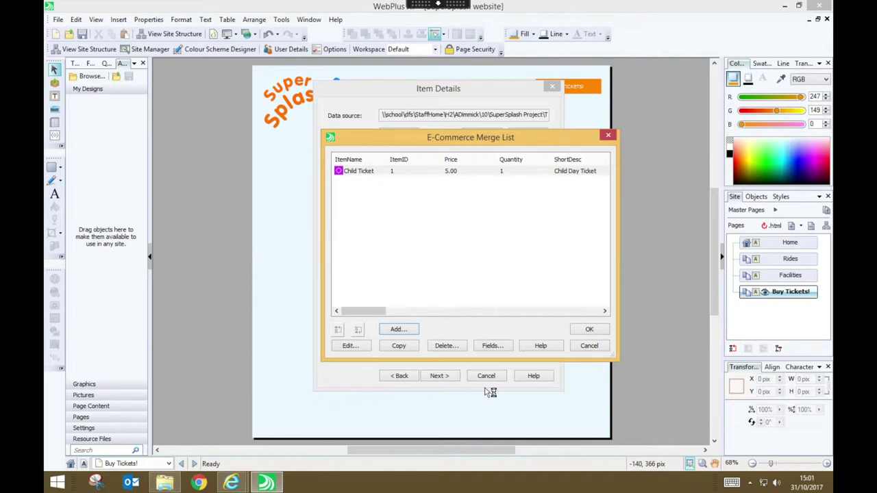
# Duplicate the Child Ticket row and change the copy to Adult Ticket, ID 2, price 10.00
pyautogui.click(407, 347)
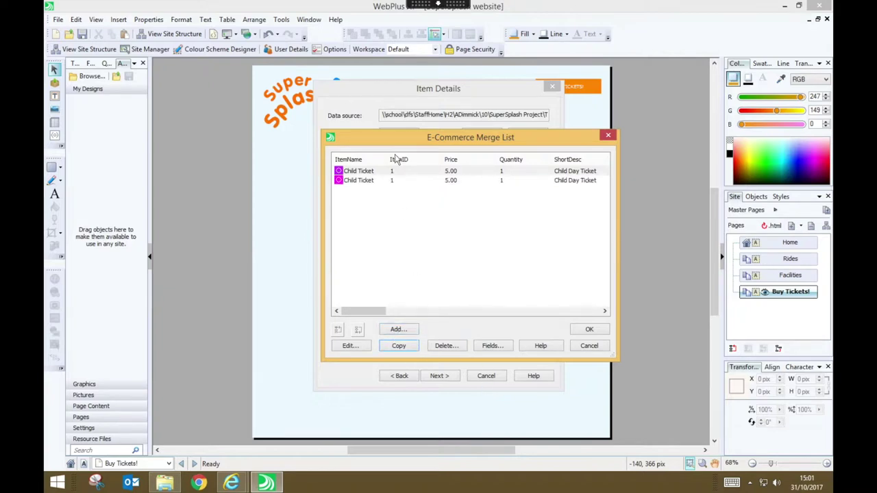
pyautogui.click(343, 182)
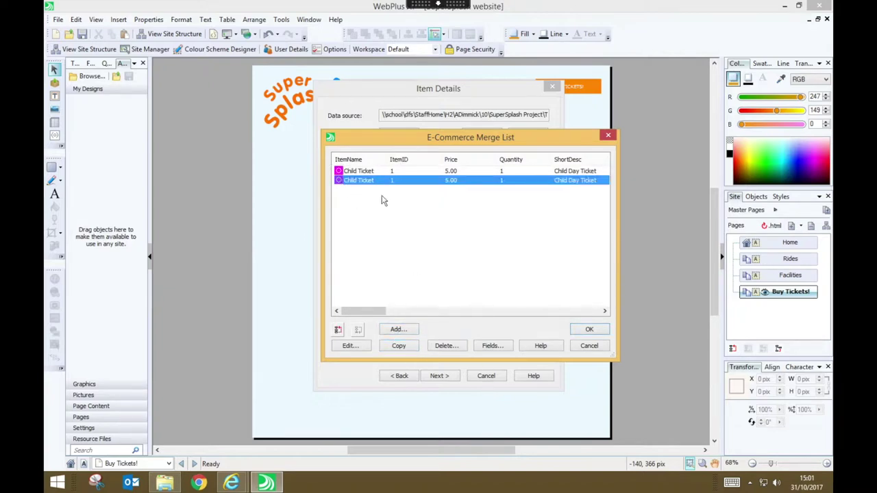
pyautogui.click(350, 346)
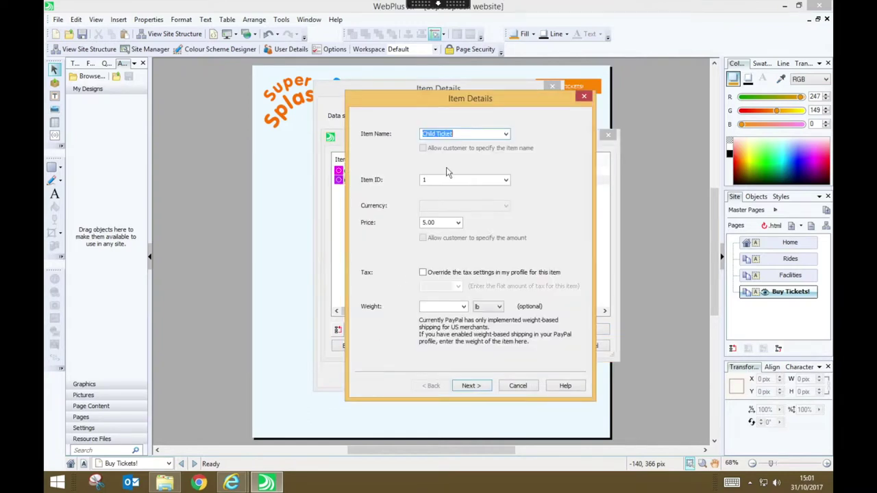
pyautogui.doubleClick(428, 135)
pyautogui.write('Adult')
pyautogui.doubleClick(432, 181)
pyautogui.press('BackSpace')
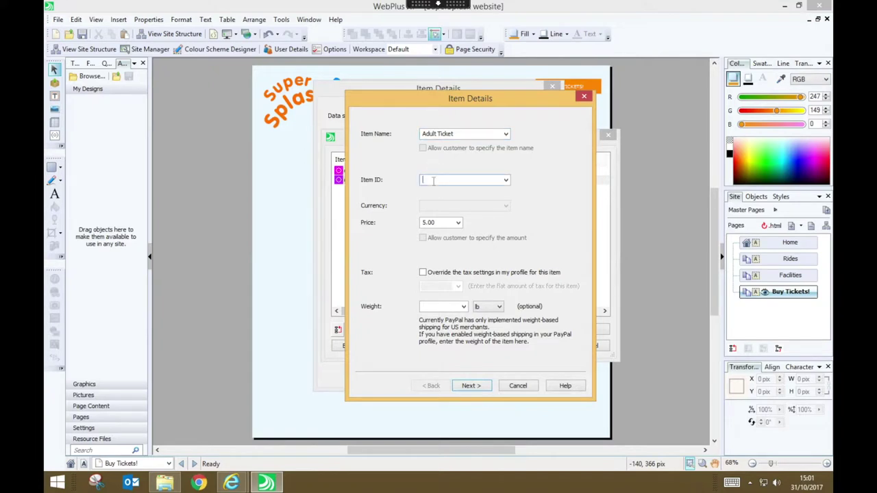
pyautogui.write('2')
pyautogui.doubleClick(426, 221)
pyautogui.write('10.00')
# Change the short description to 'Adult Day Ticket' and finish the Adult Ticket item
pyautogui.click(482, 390)
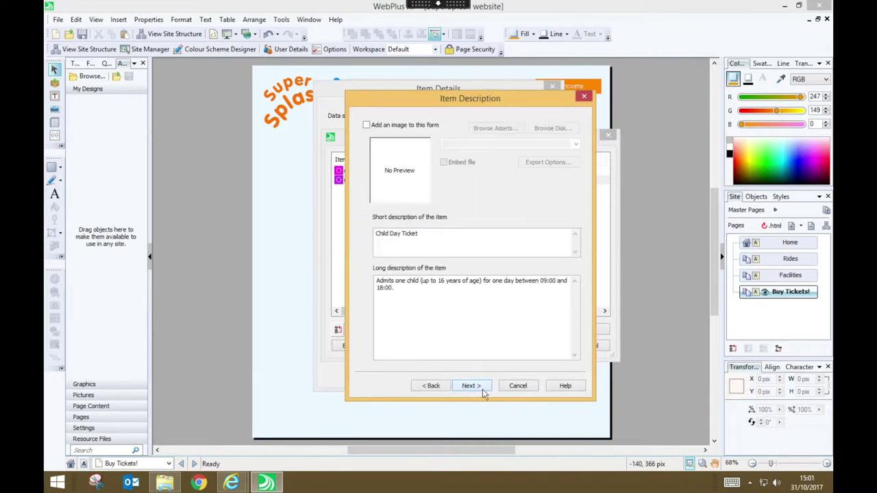
pyautogui.doubleClick(378, 233)
pyautogui.write('A')
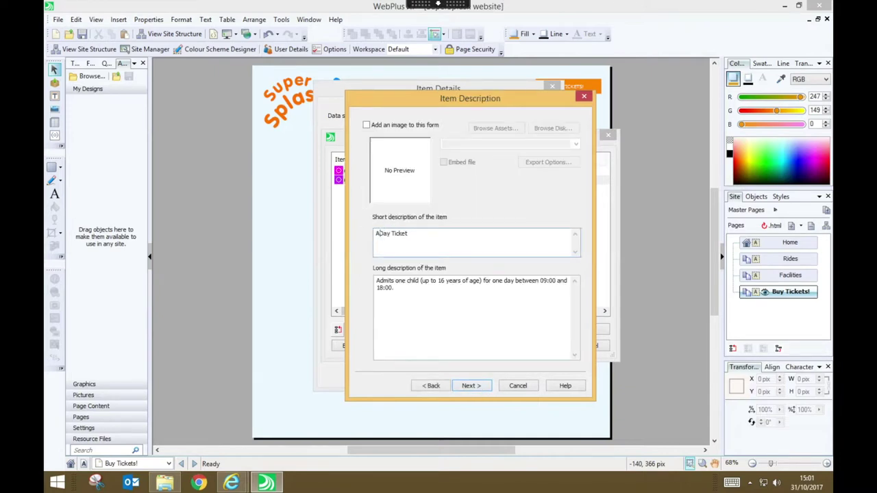
pyautogui.write('dult')
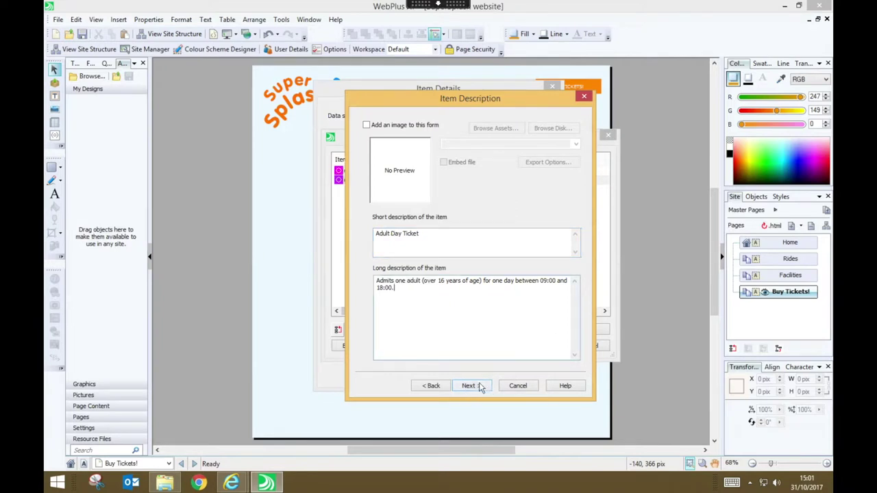
pyautogui.click(481, 386)
pyautogui.click(480, 386)
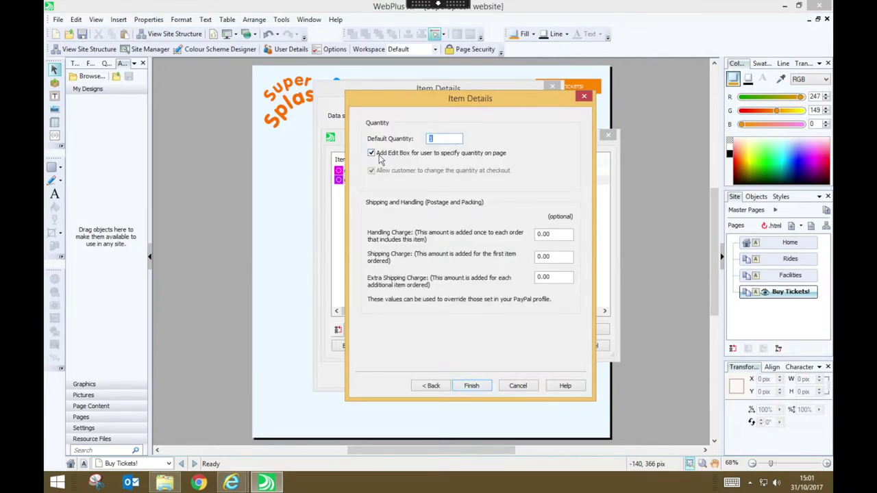
pyautogui.click(483, 387)
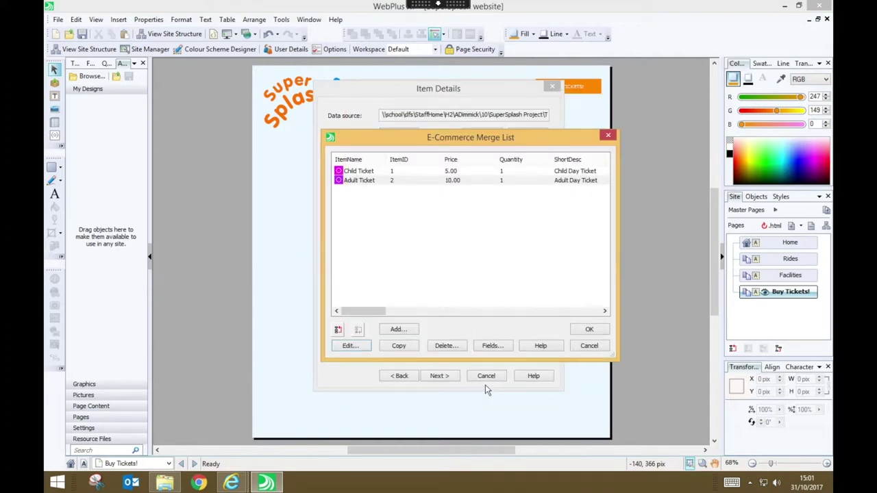
pyautogui.click(413, 348)
# Change the copied row to Family Ticket, ID 3, price 25.00
pyautogui.click(362, 348)
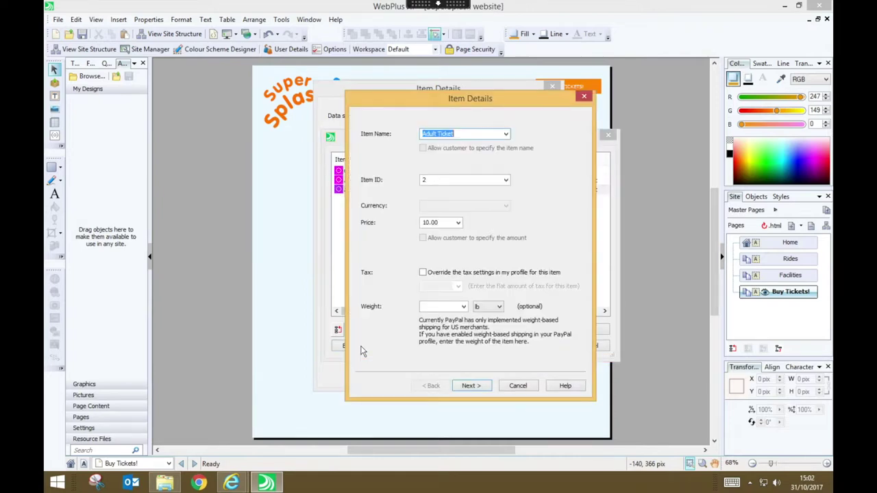
pyautogui.write('Family Ticket')
pyautogui.doubleClick(429, 178)
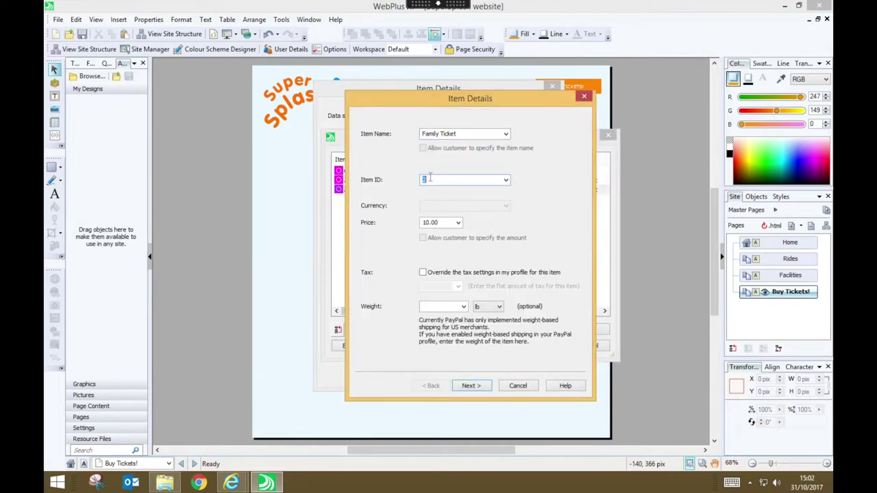
pyautogui.write('3')
pyautogui.click(445, 218)
pyautogui.click(444, 224)
pyautogui.write('25.00')
pyautogui.press('Return')
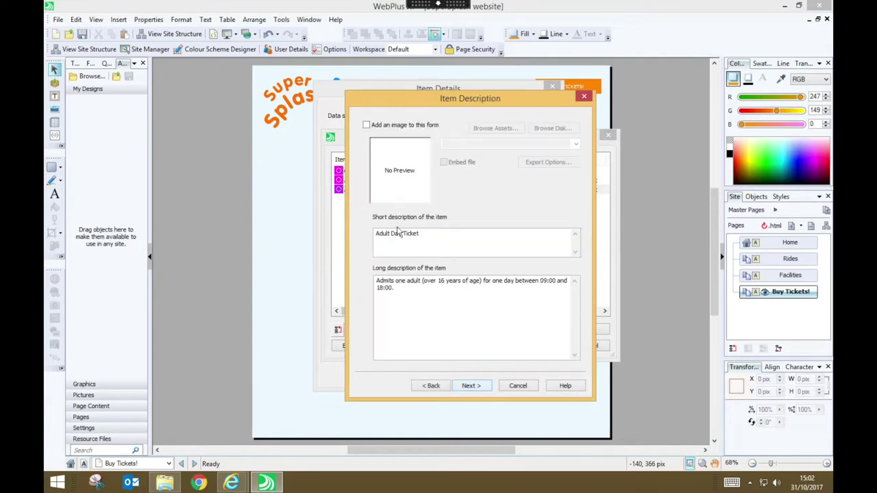
# Rewrite the short description as 'Family Day Ticket' and finish the Family Ticket item
pyautogui.click(382, 236)
pyautogui.doubleClick(382, 235)
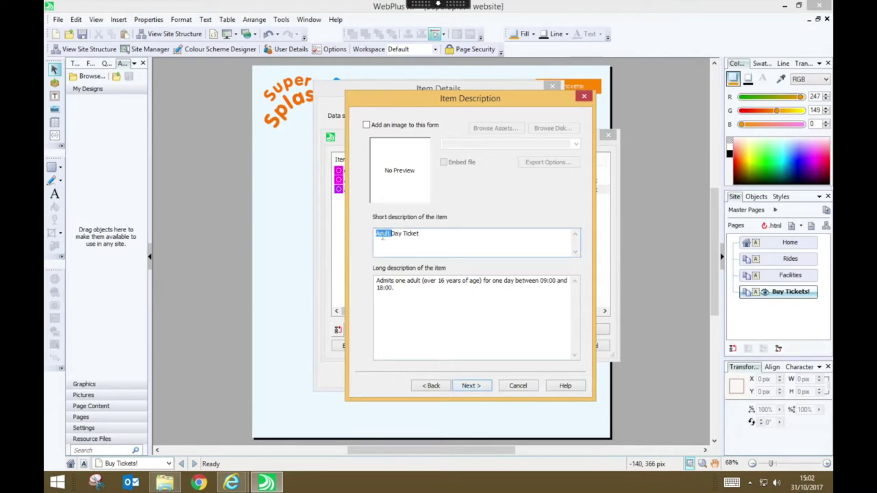
pyautogui.write('Family')
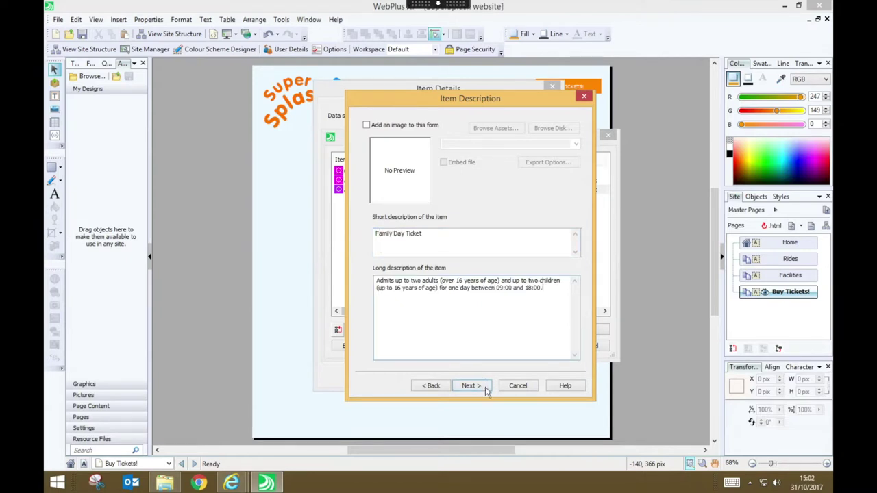
pyautogui.click(470, 385)
pyautogui.click(486, 389)
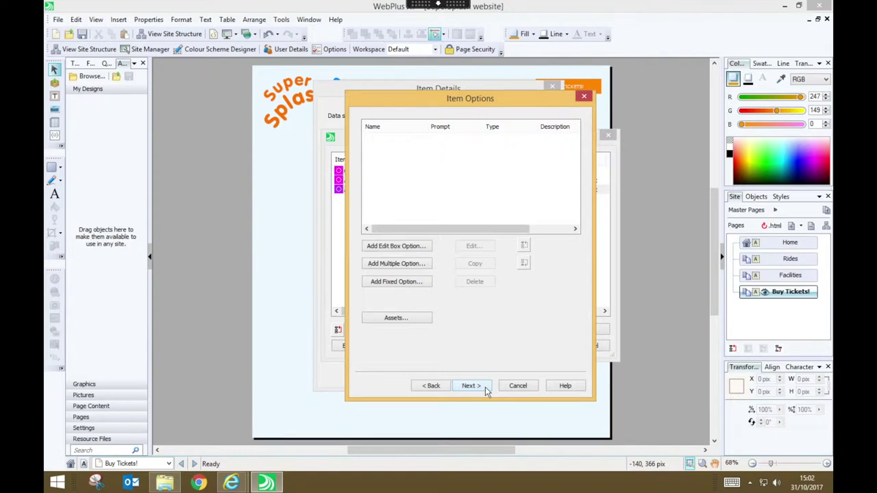
pyautogui.click(471, 385)
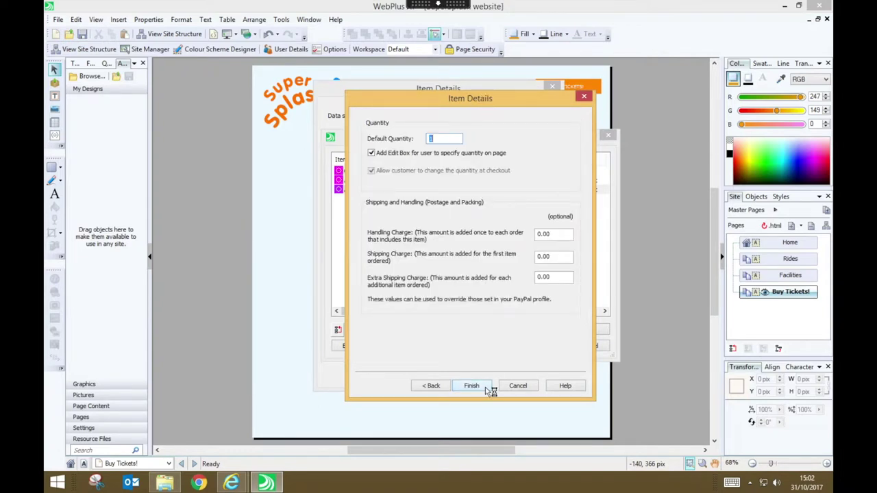
pyautogui.click(485, 387)
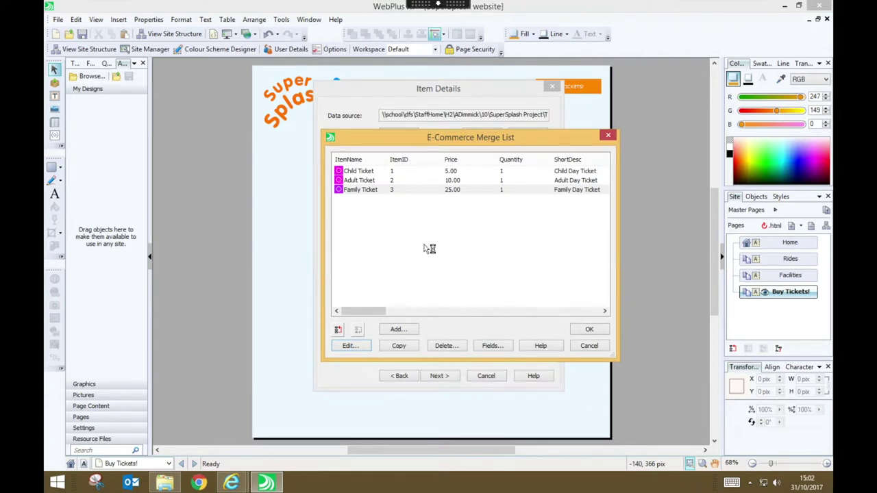
# Confirm the three ticket items and keep British Pounds as the currency
pyautogui.click(607, 329)
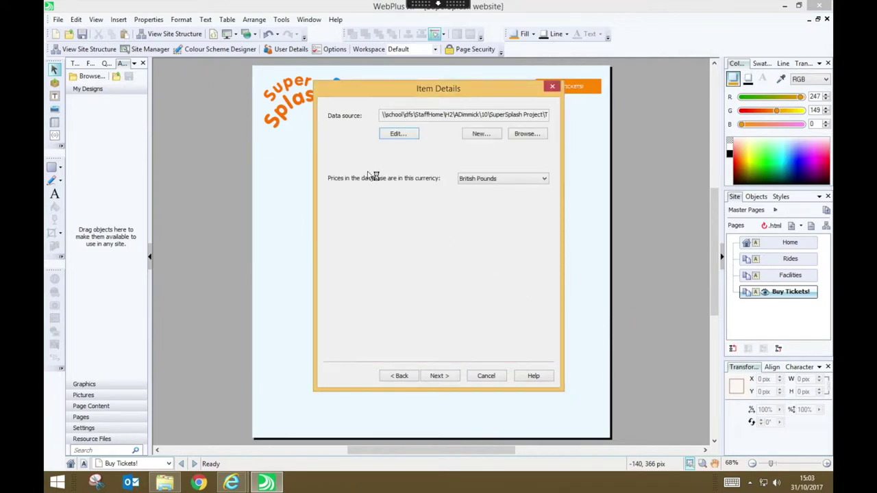
pyautogui.click(543, 179)
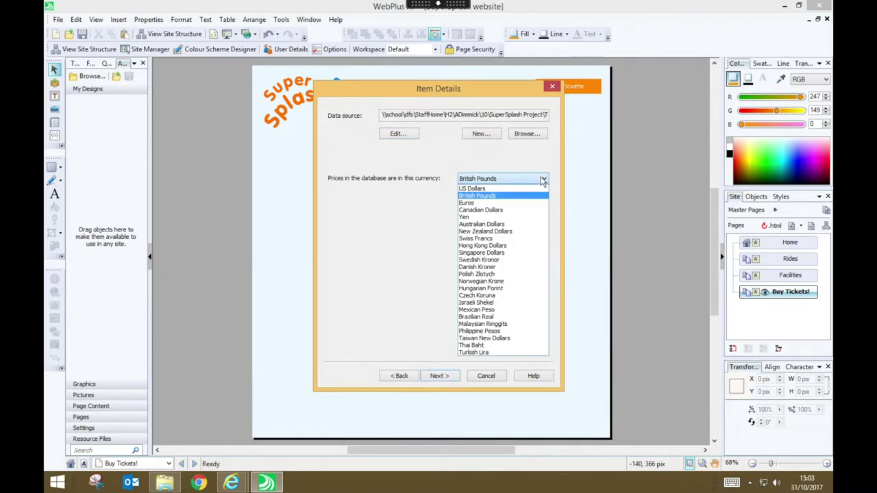
pyautogui.click(542, 180)
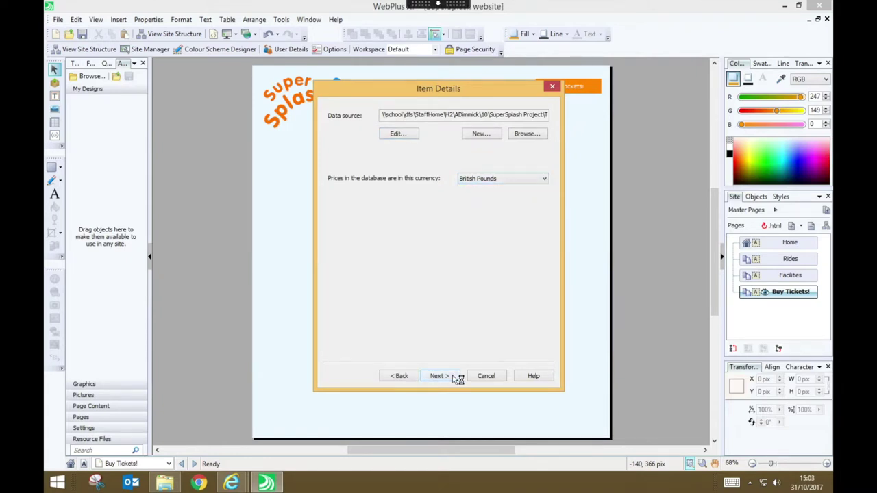
pyautogui.click(454, 376)
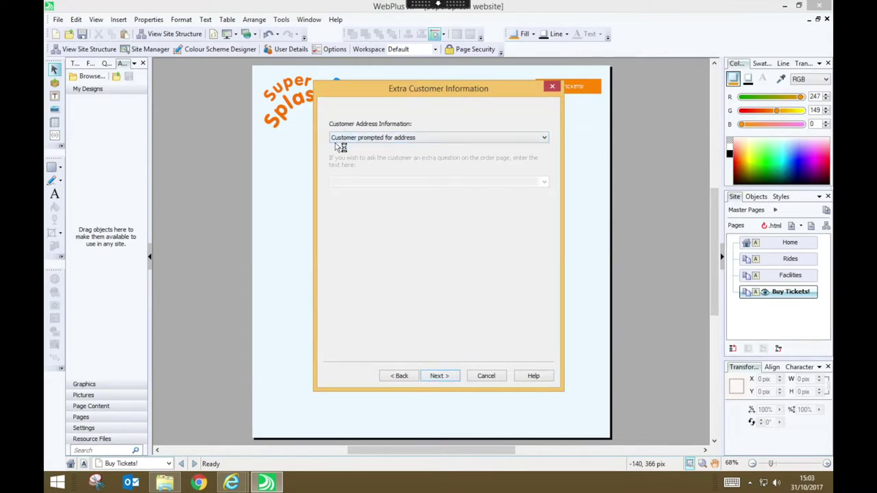
# Keep United Kingdom as the PayPal login page country and reach Form Layout
pyautogui.click(457, 376)
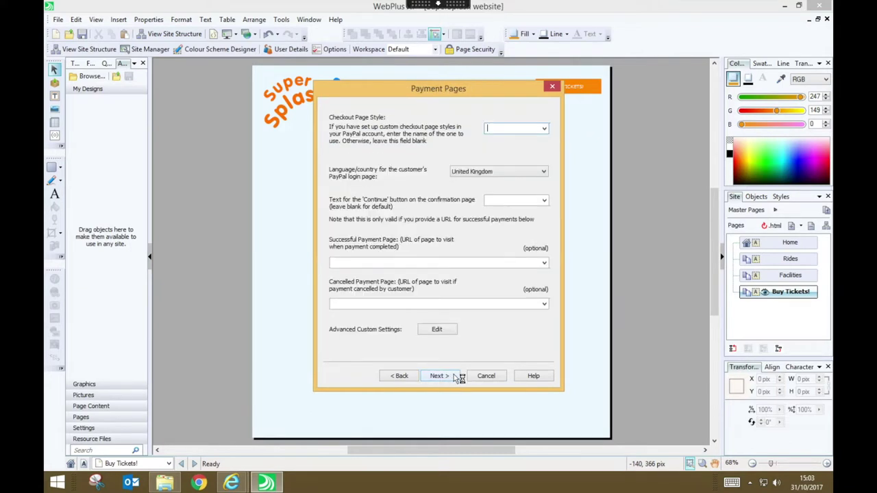
pyautogui.click(543, 172)
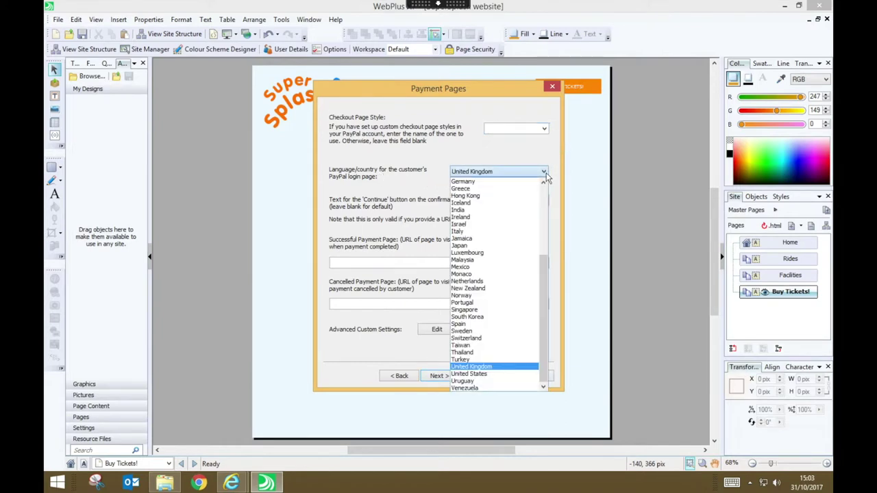
pyautogui.click(545, 173)
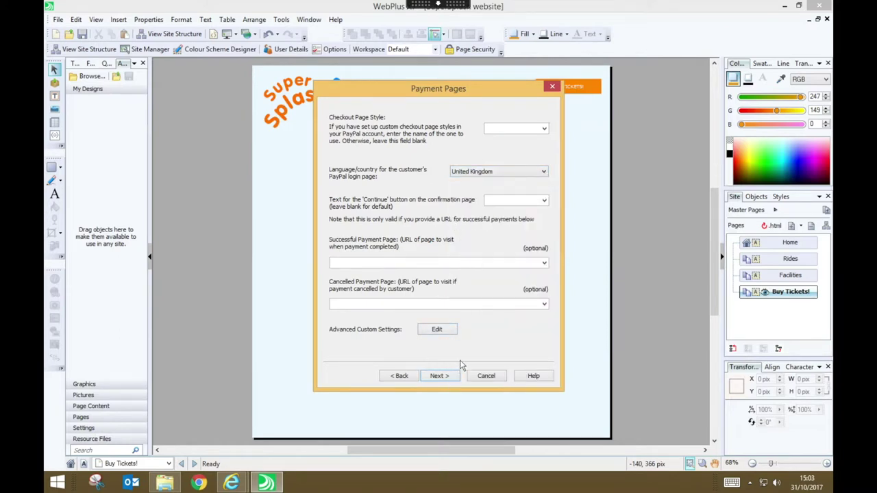
pyautogui.click(439, 376)
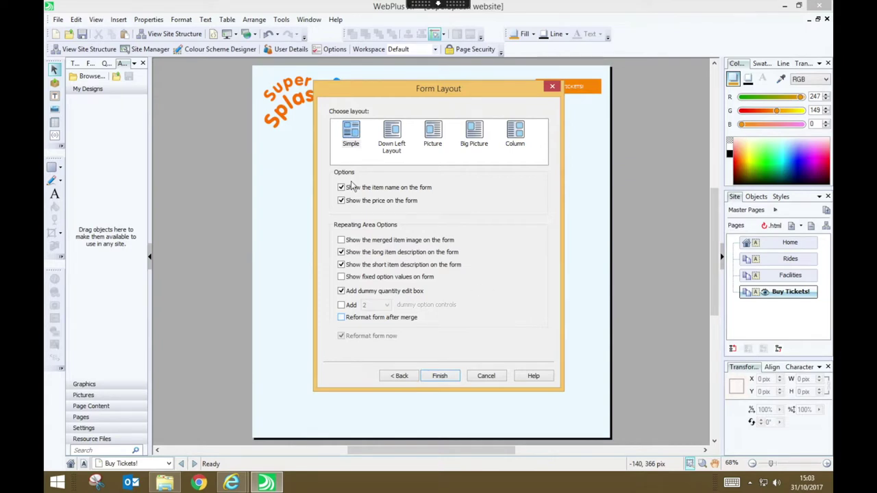
# Keep the Simple form layout and finish the PayPal form wizard
pyautogui.click(355, 132)
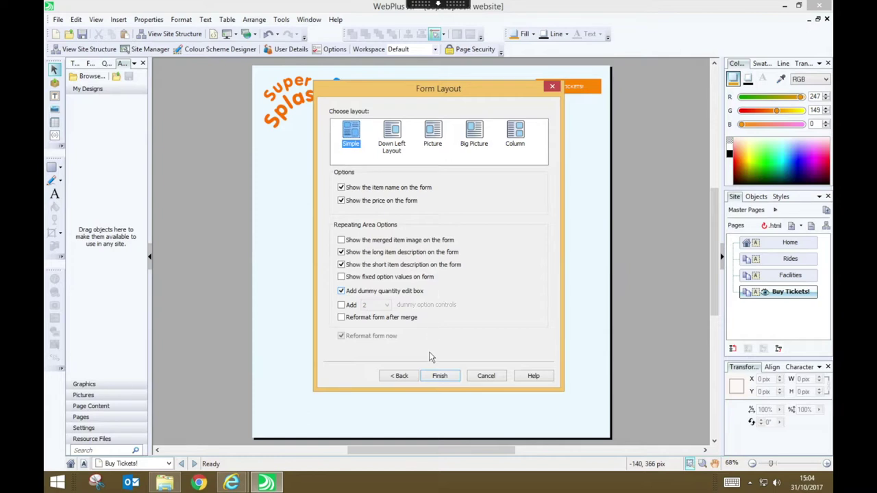
pyautogui.click(440, 376)
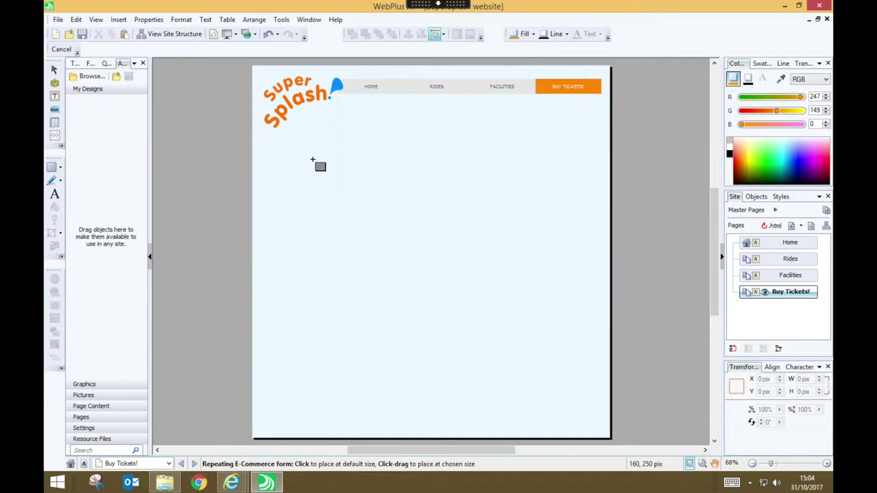
# Place the repeating e-commerce form on the Buy Tickets! page, positioned left and beneath the logo
pyautogui.click(312, 160)
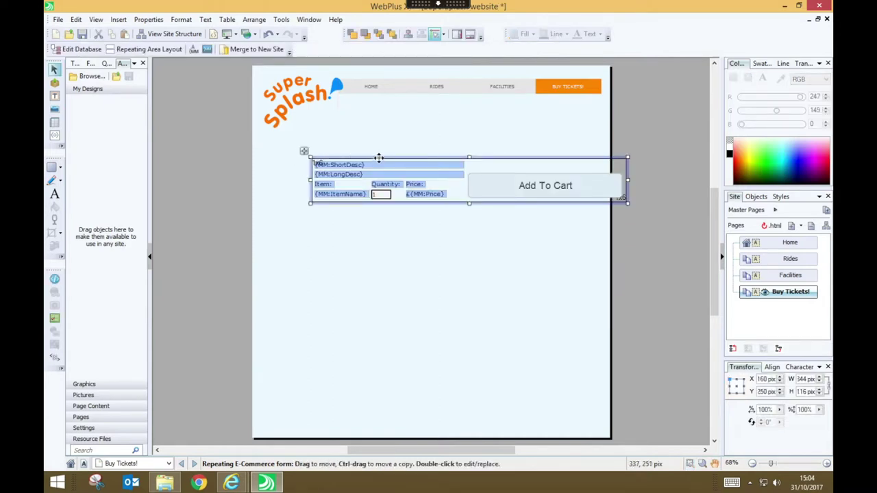
pyautogui.moveTo(378, 158); pyautogui.dragTo(343, 164)
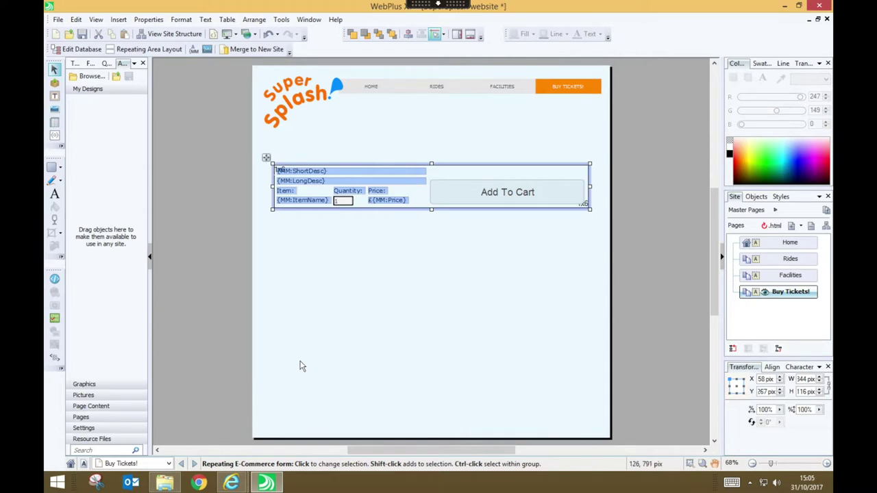
pyautogui.click(475, 191)
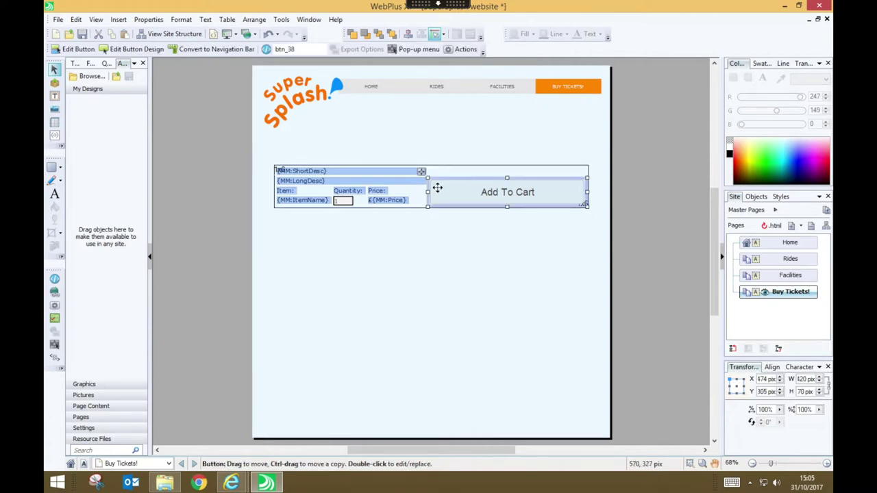
# Narrow the Add To Cart button, make {MM:ShortDesc} bold and larger, and widen {MM:LongDesc}
pyautogui.moveTo(428, 193); pyautogui.dragTo(506, 196)
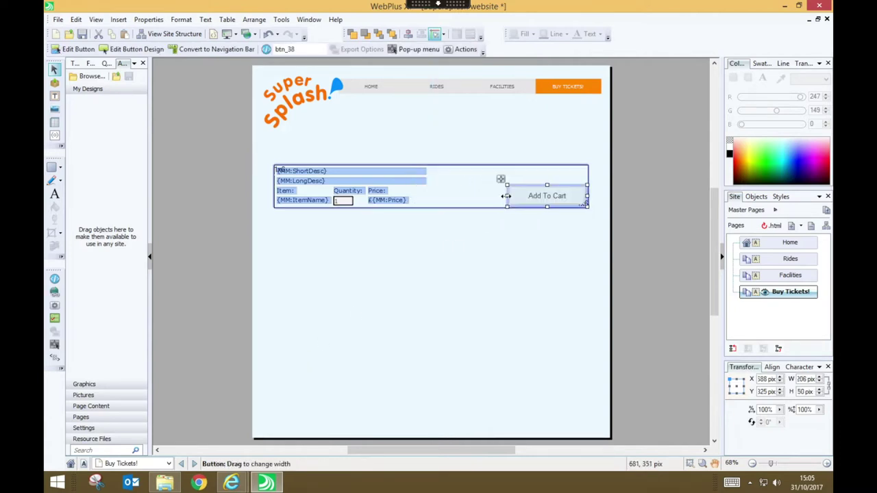
pyautogui.click(355, 169)
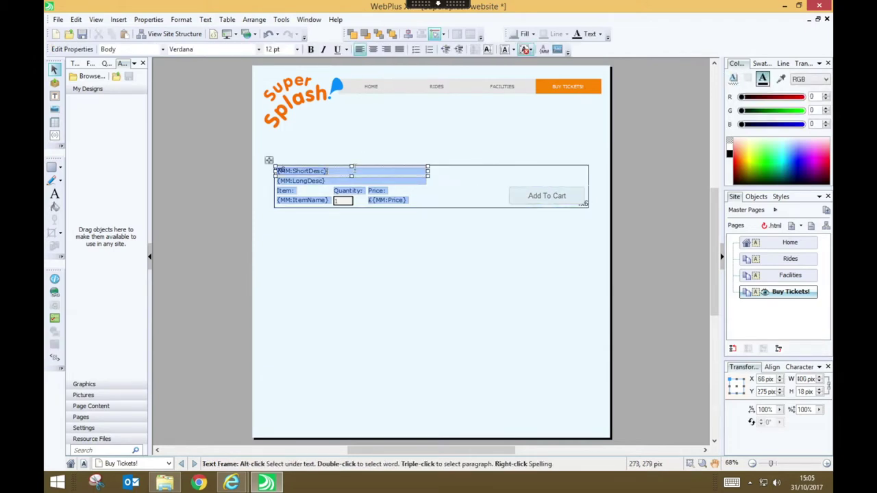
pyautogui.hotkey('ctrl', 'b')
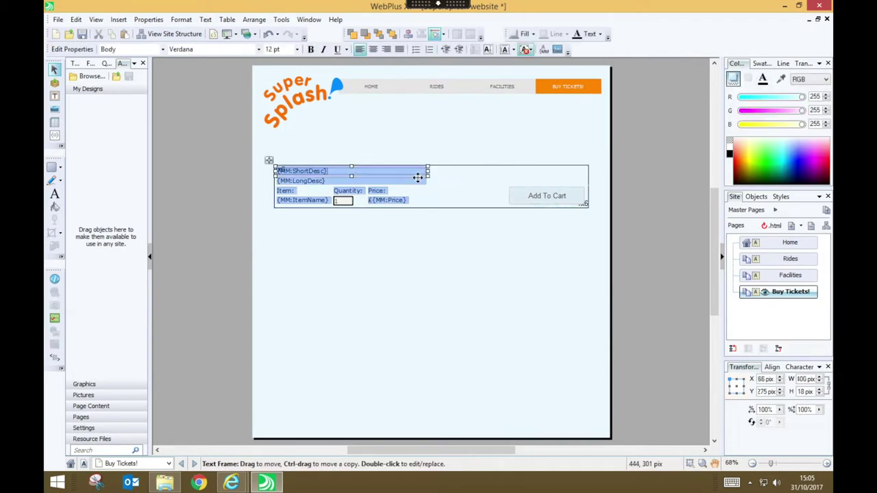
pyautogui.click(296, 49)
pyautogui.click(277, 98)
pyautogui.moveTo(427, 181); pyautogui.dragTo(505, 185)
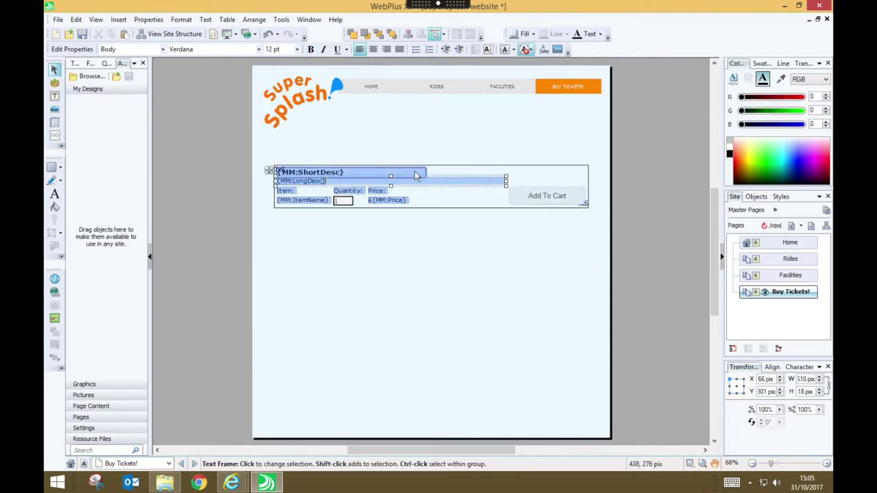
pyautogui.click(407, 231)
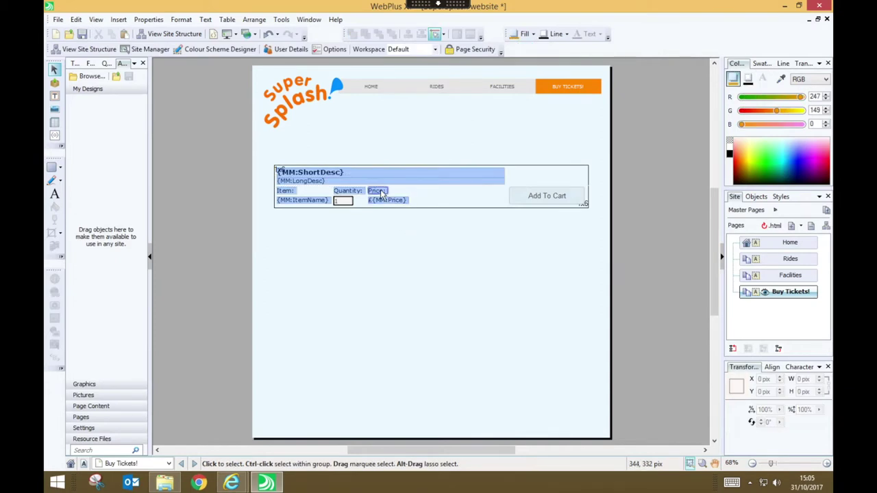
# Move the Quantity label and its box to the right of the Price field
pyautogui.click(349, 195)
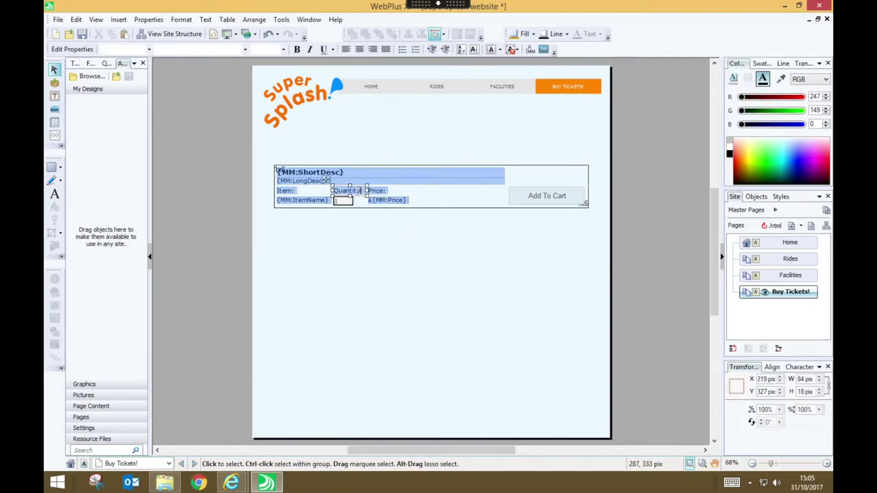
pyautogui.keyDown('shift'); pyautogui.click(343, 200); pyautogui.keyUp('shift')
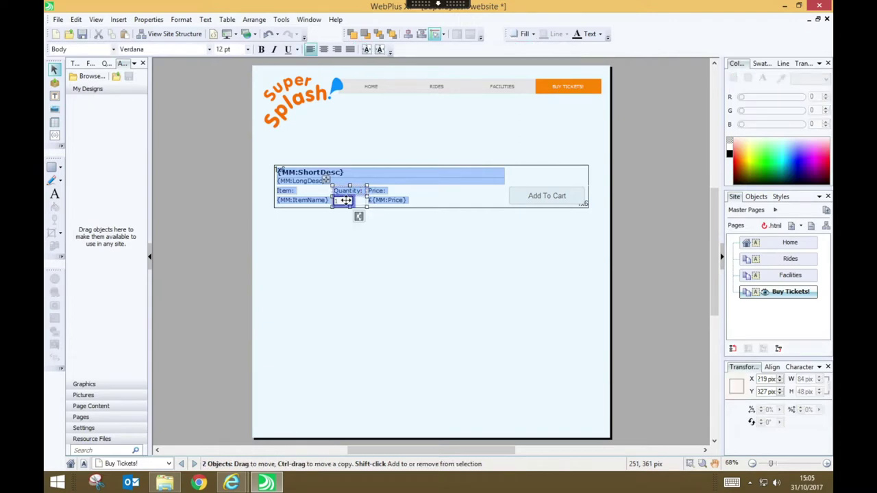
pyautogui.moveTo(343, 200); pyautogui.dragTo(454, 198)
pyautogui.click(323, 238)
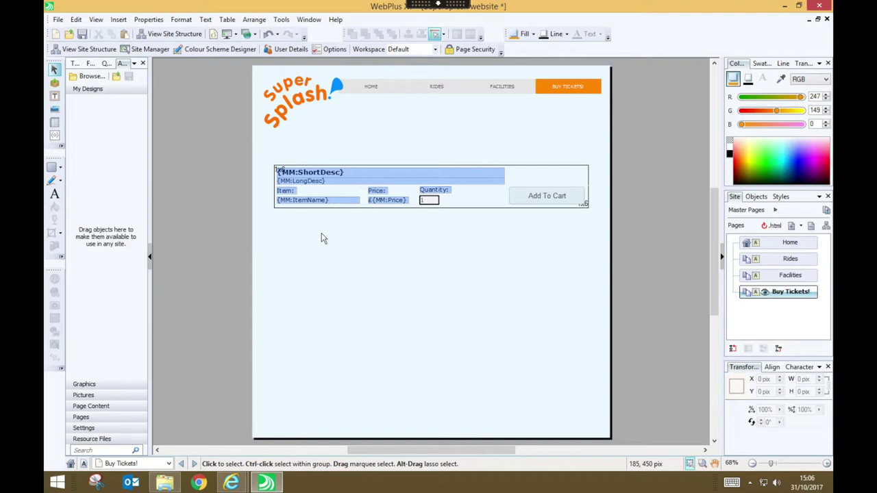
pyautogui.click(482, 201)
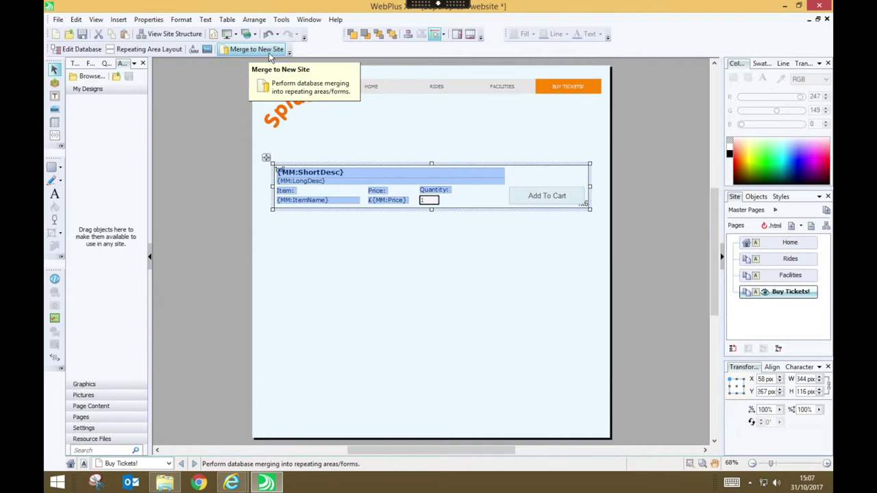
# Merge the ticket data into a new site, open its Buy Tickets! page and preview it
pyautogui.click(269, 53)
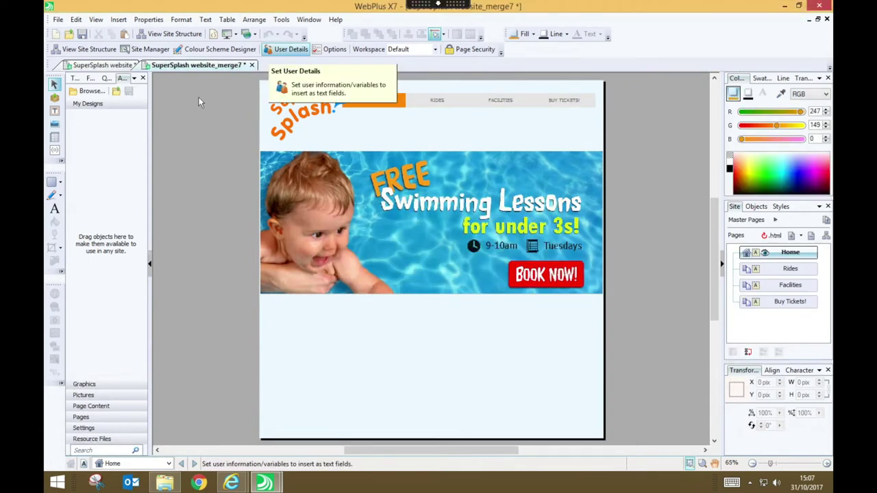
pyautogui.click(104, 65)
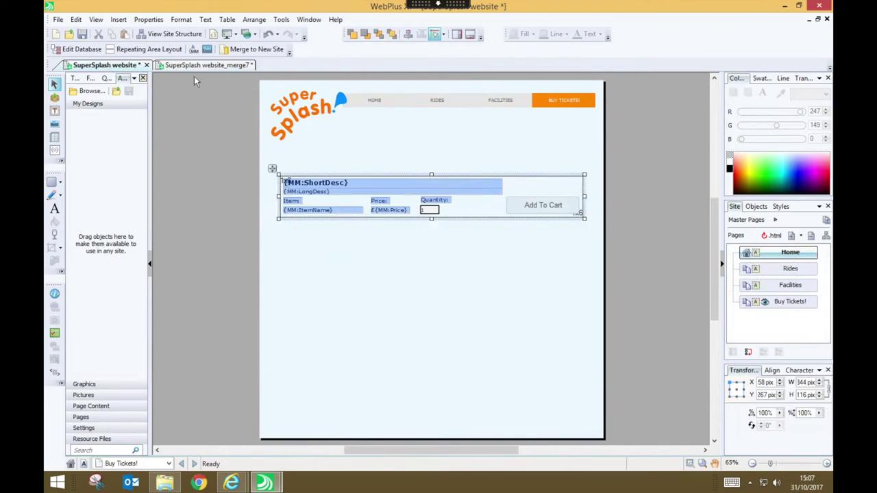
pyautogui.click(206, 65)
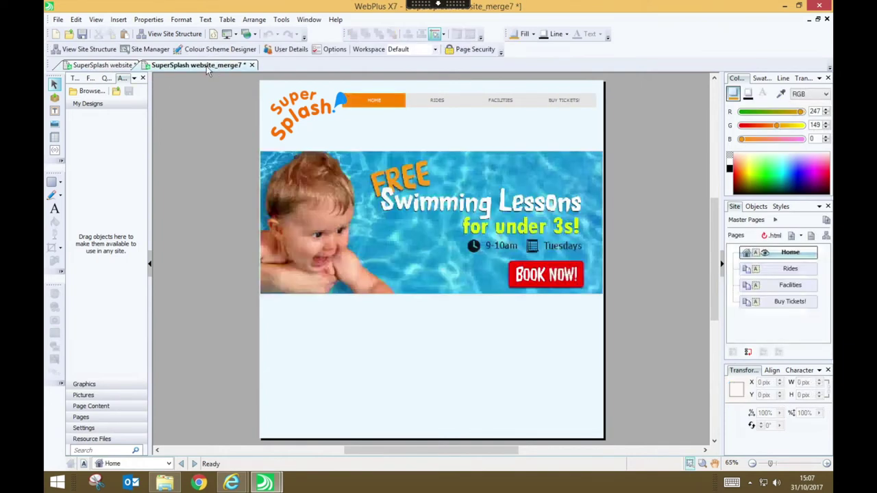
pyautogui.click(785, 306)
pyautogui.doubleClick(785, 309)
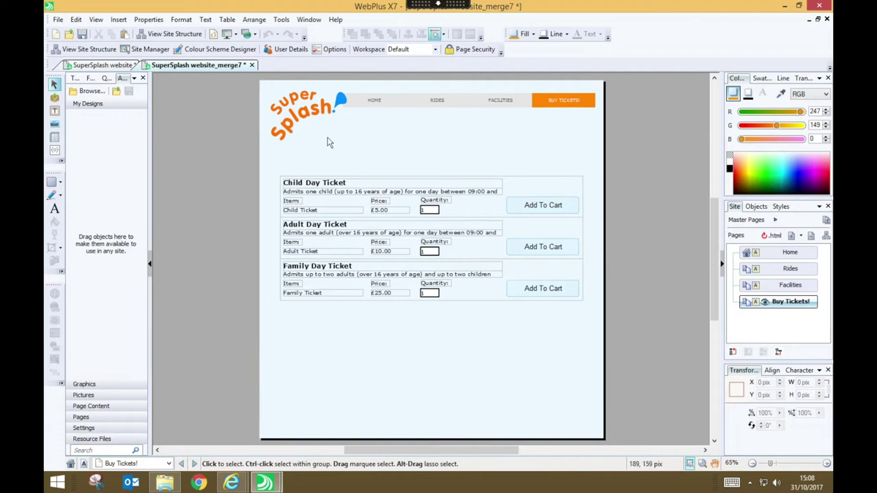
pyautogui.click(227, 34)
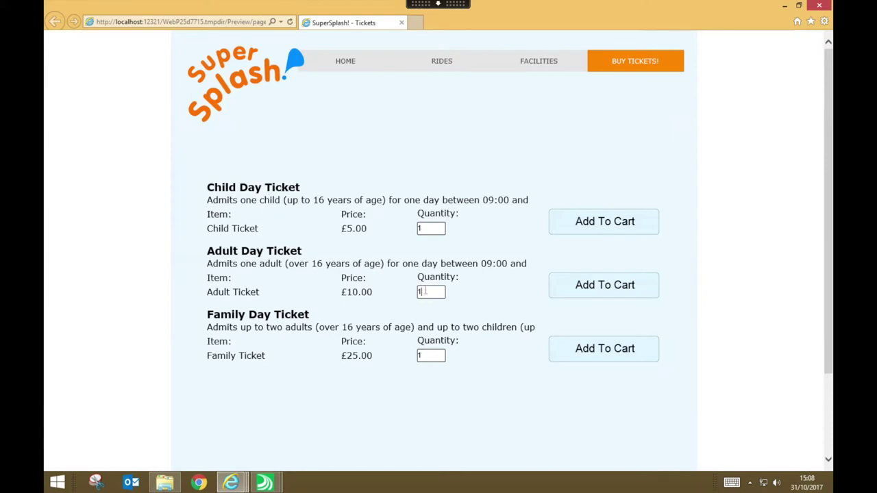
# Add one Child and two Adult tickets to the cart (£25.00) and proceed to PayPal checkout
pyautogui.press('BackSpace')
pyautogui.write('2')
pyautogui.click(430, 230)
pyautogui.click(601, 228)
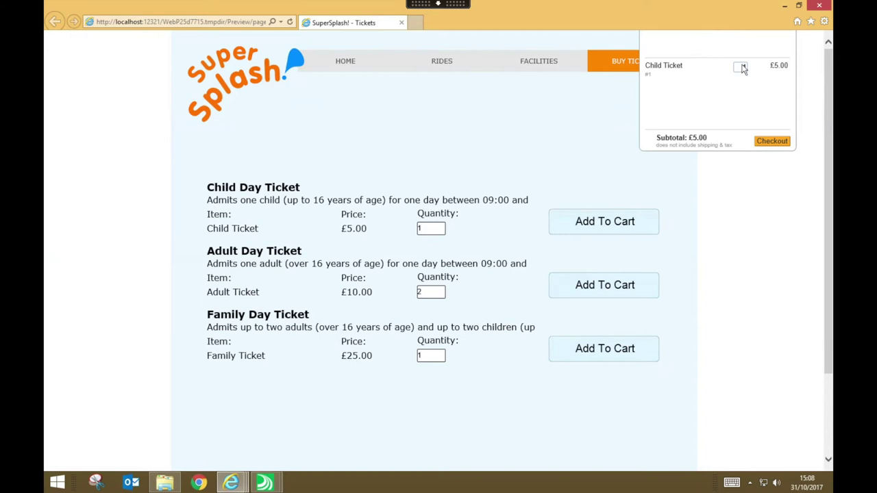
pyautogui.click(624, 283)
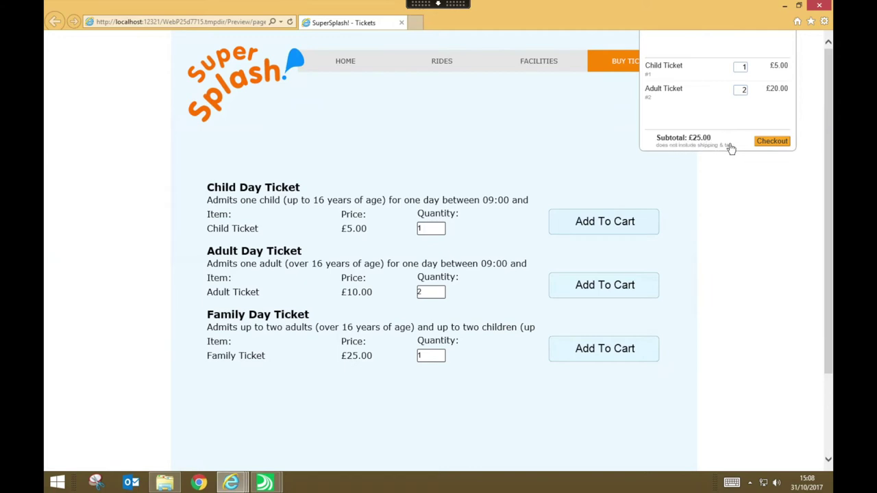
pyautogui.click(774, 141)
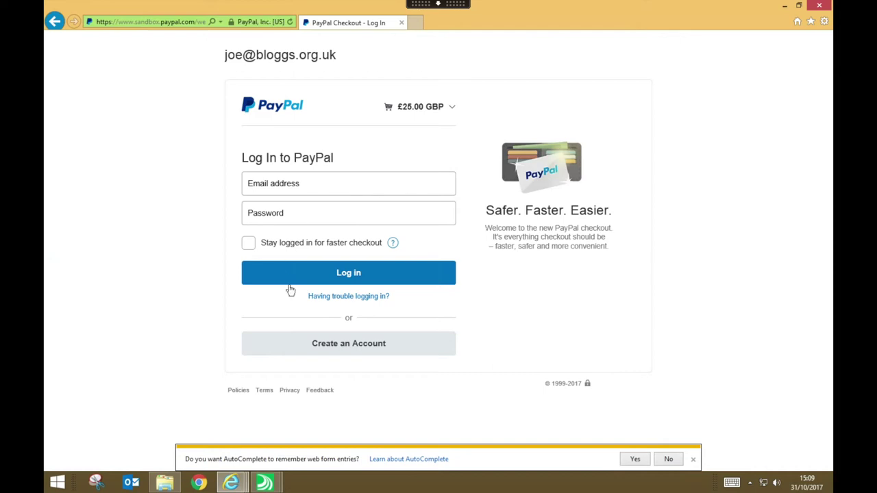
# Choose Create an Account on the PayPal sandbox login page for the £25.00 GBP checkout
pyautogui.click(358, 348)
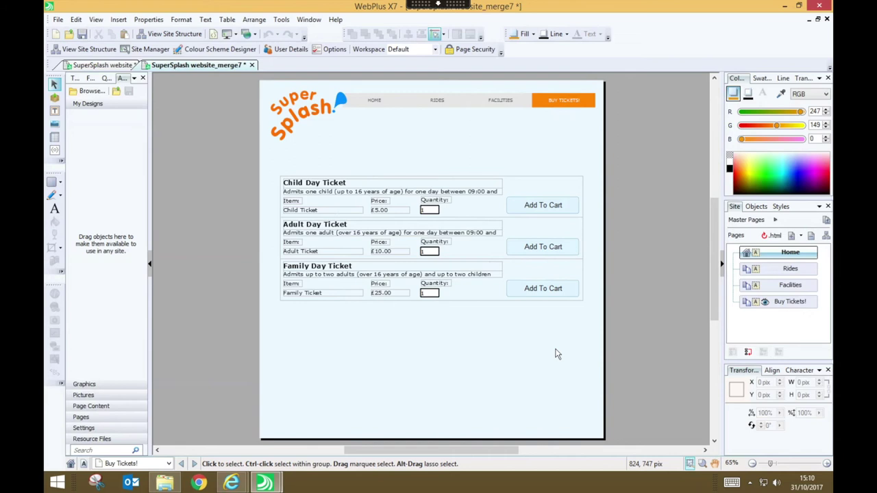
# Compare the merge7 and SuperSplash website tabs, ending on SuperSplash with the form deselected
pyautogui.click(121, 20)
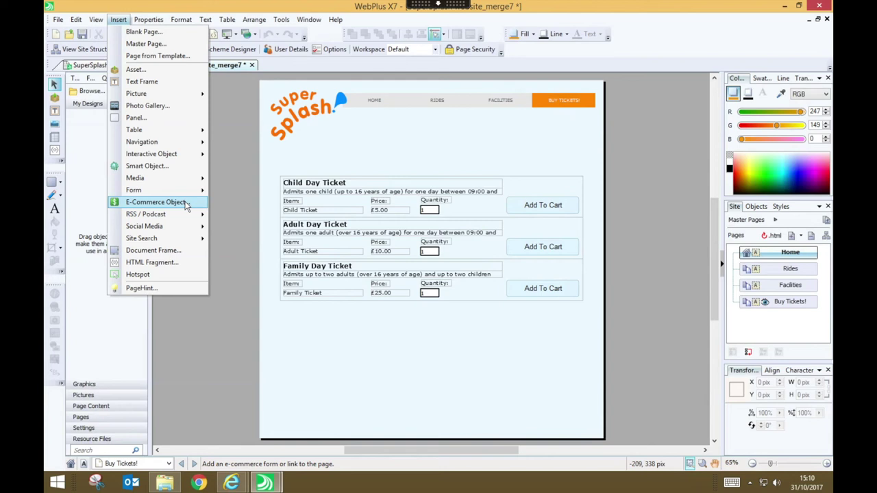
pyautogui.click(452, 162)
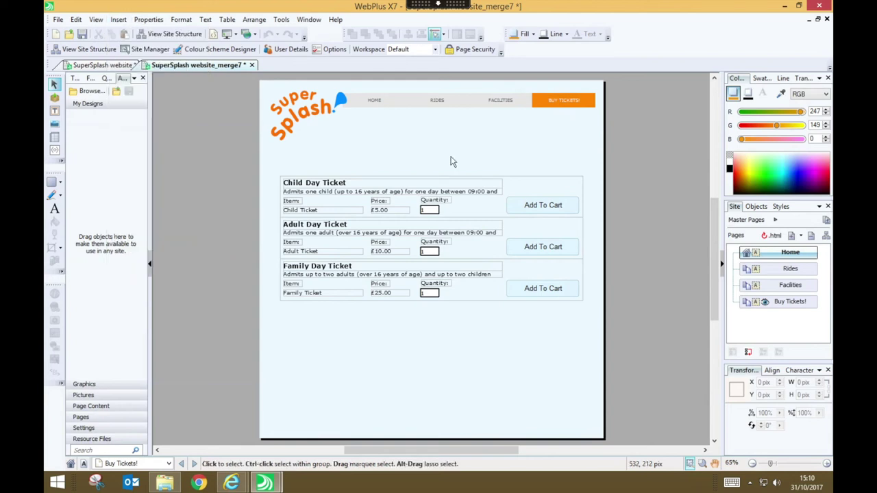
pyautogui.click(120, 67)
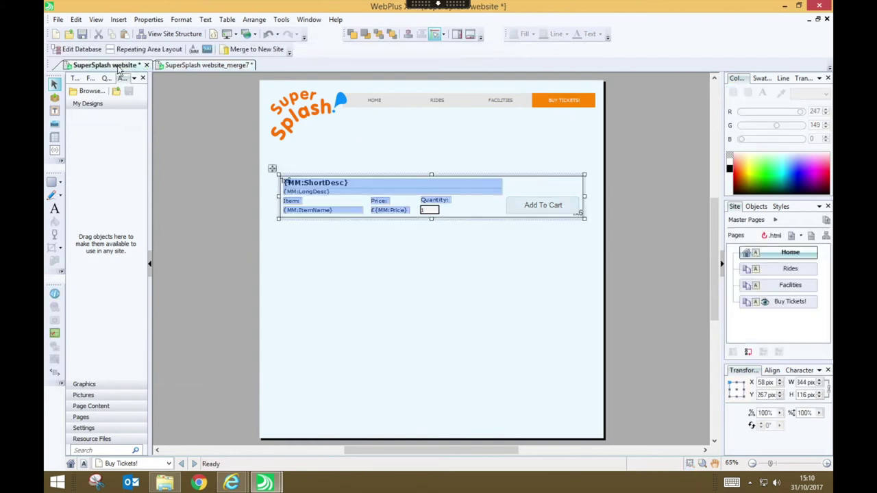
pyautogui.click(204, 65)
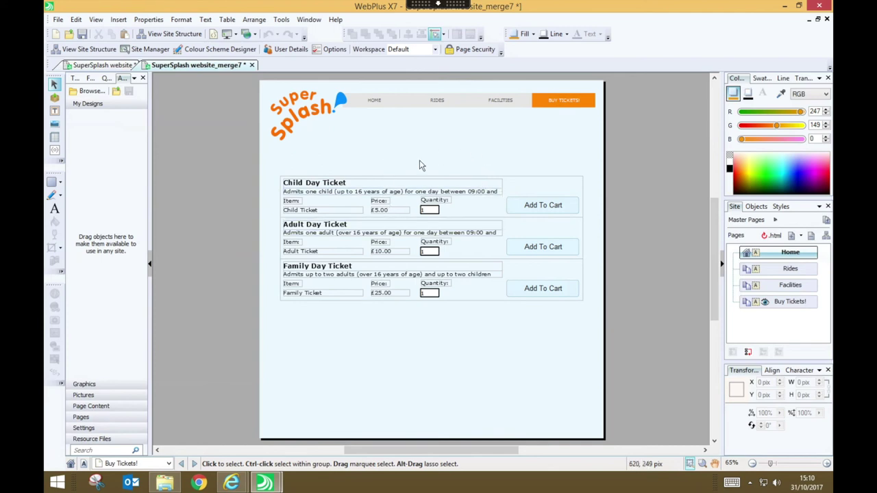
pyautogui.click(97, 65)
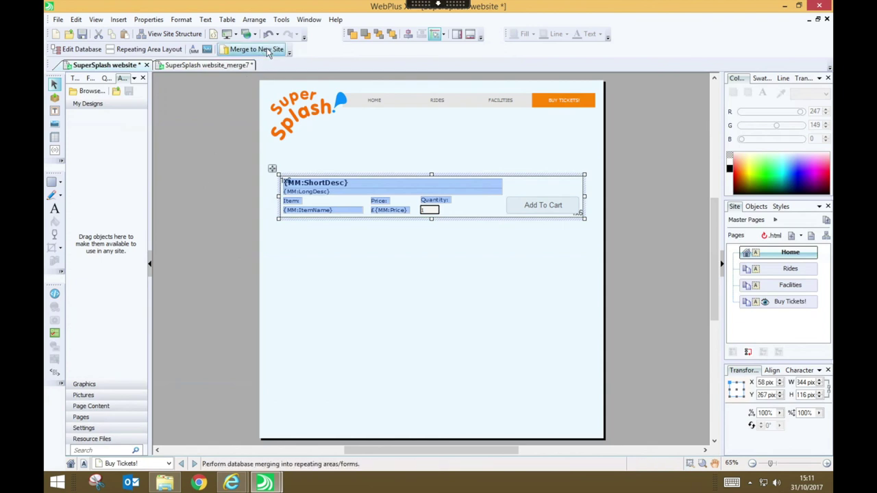
pyautogui.click(460, 332)
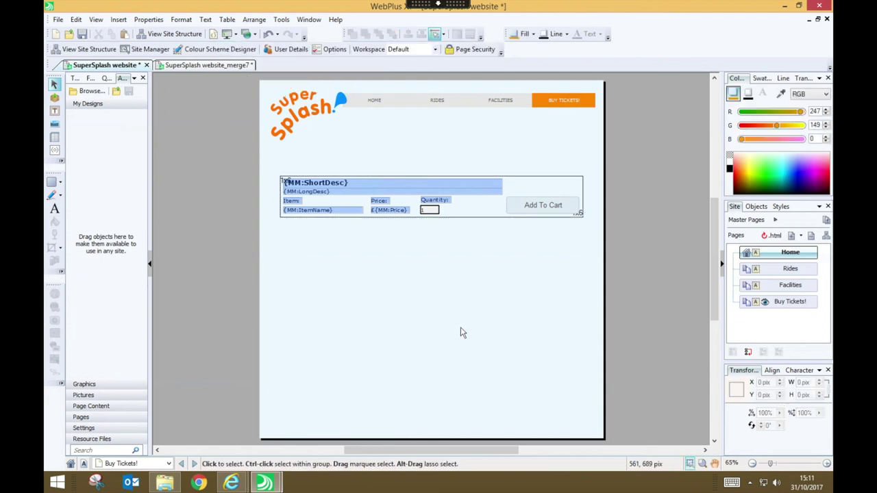